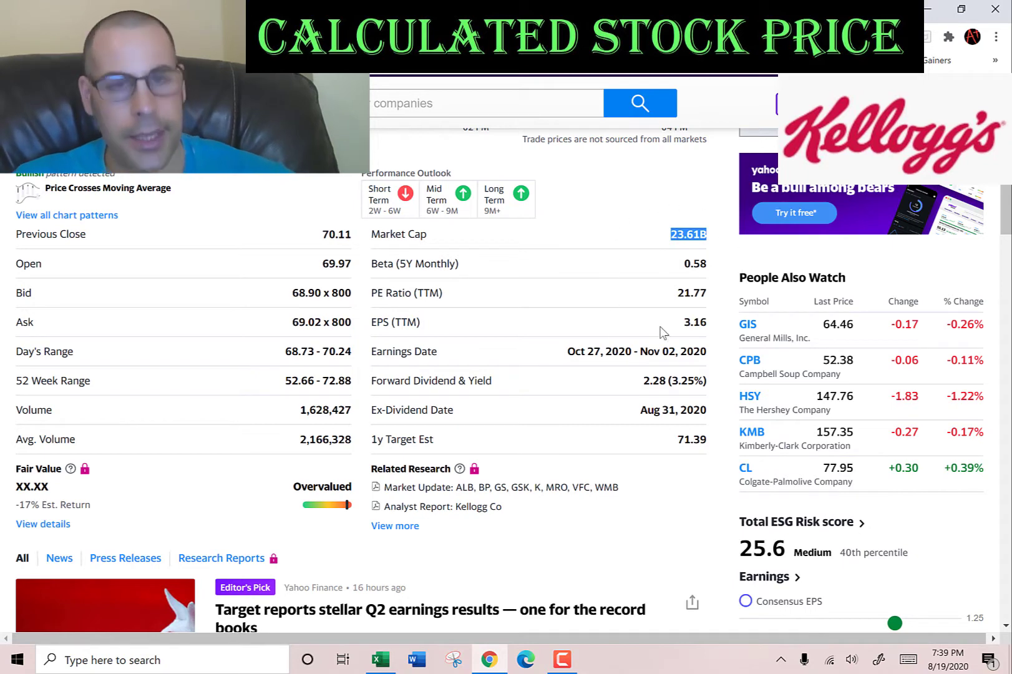
- Enter 23,600 as Kellogg's market cap in the DCF model
key("alt+Tab")
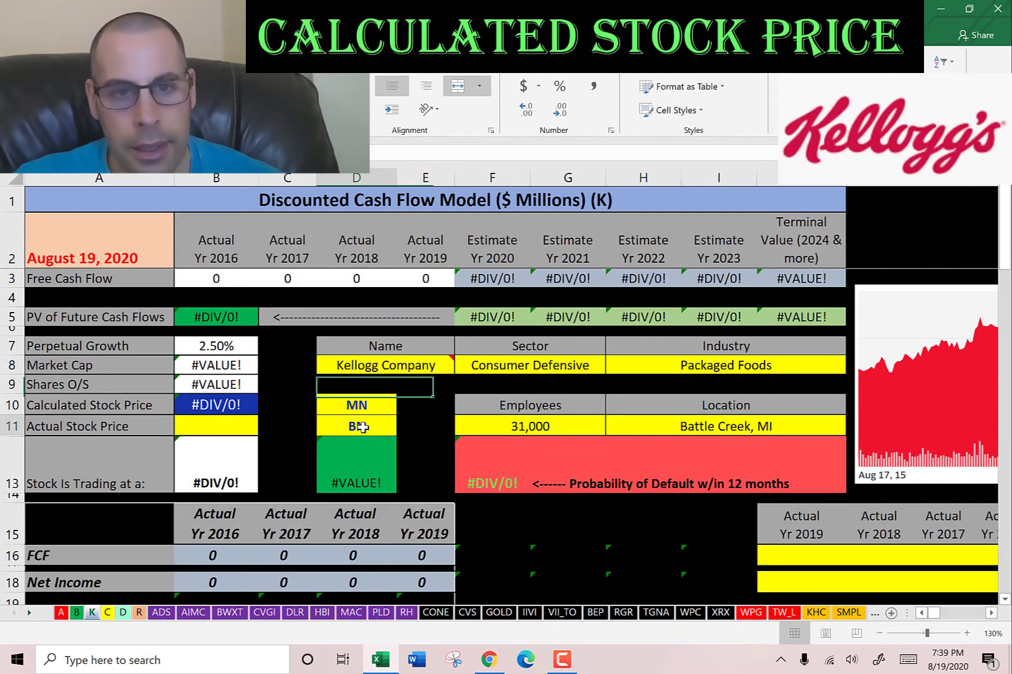
type("23.61B")
key("Down")
key("Down")
key("Left")
key("Left")
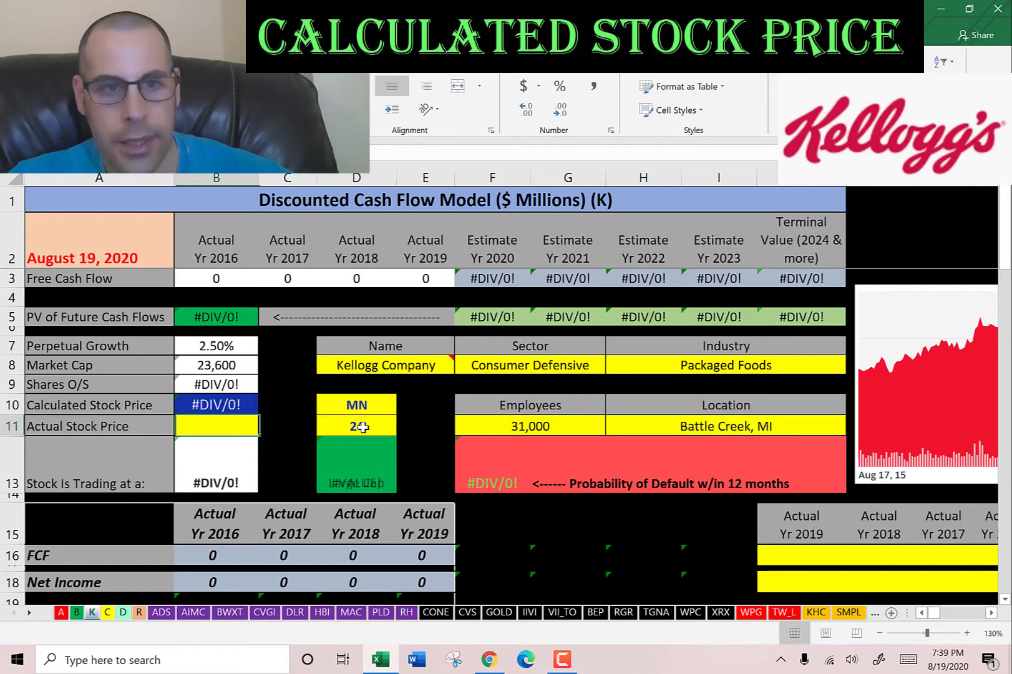
- Copy the 68.85 closing price from Yahoo Finance into Actual Stock Price
key("alt+Tab")
scroll(361, 426, "up", 4)
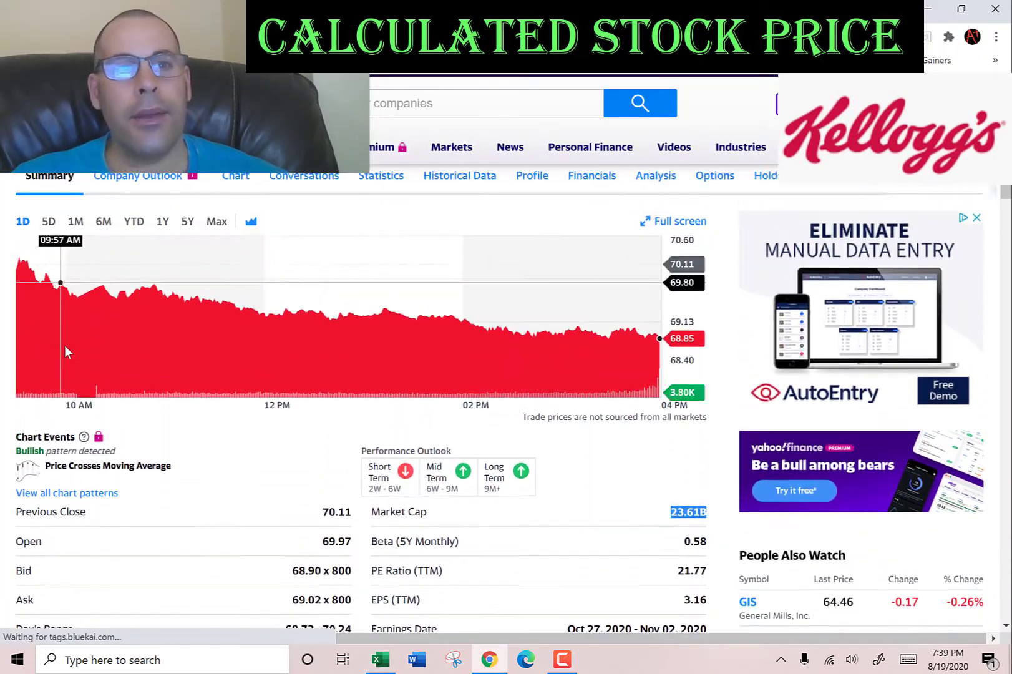
scroll(68, 352, "up", 1)
double_click(53, 183)
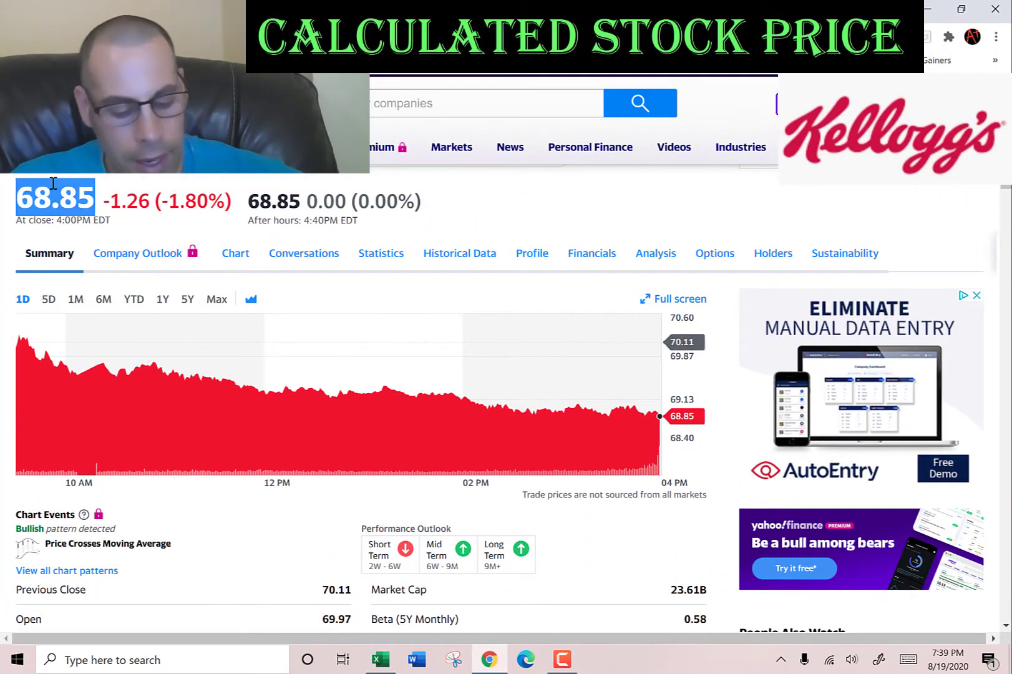
key("ctrl+c")
key("alt+Tab")
key("ctrl+v")
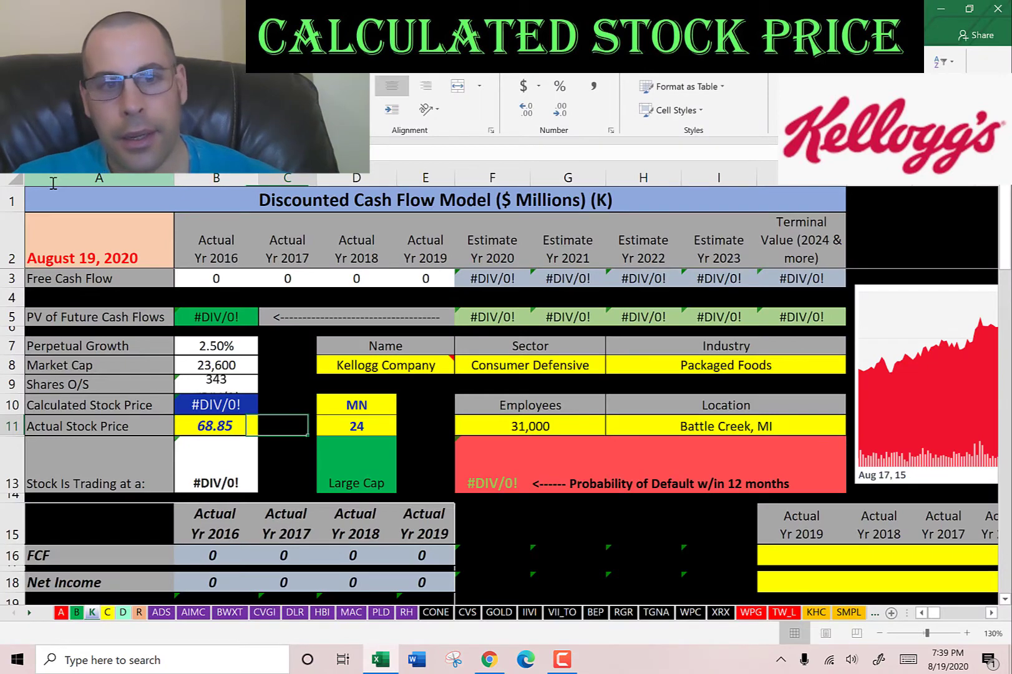
key("Right")
scroll(788, 333, "down", 2)
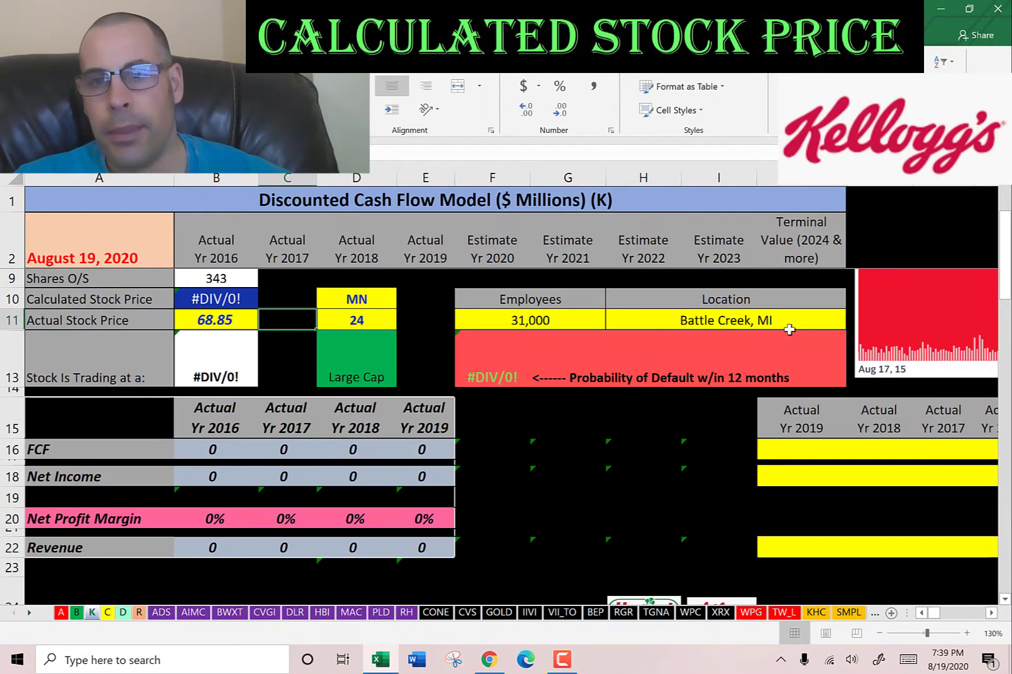
scroll(789, 329, "down", 2)
scroll(779, 311, "up", 2)
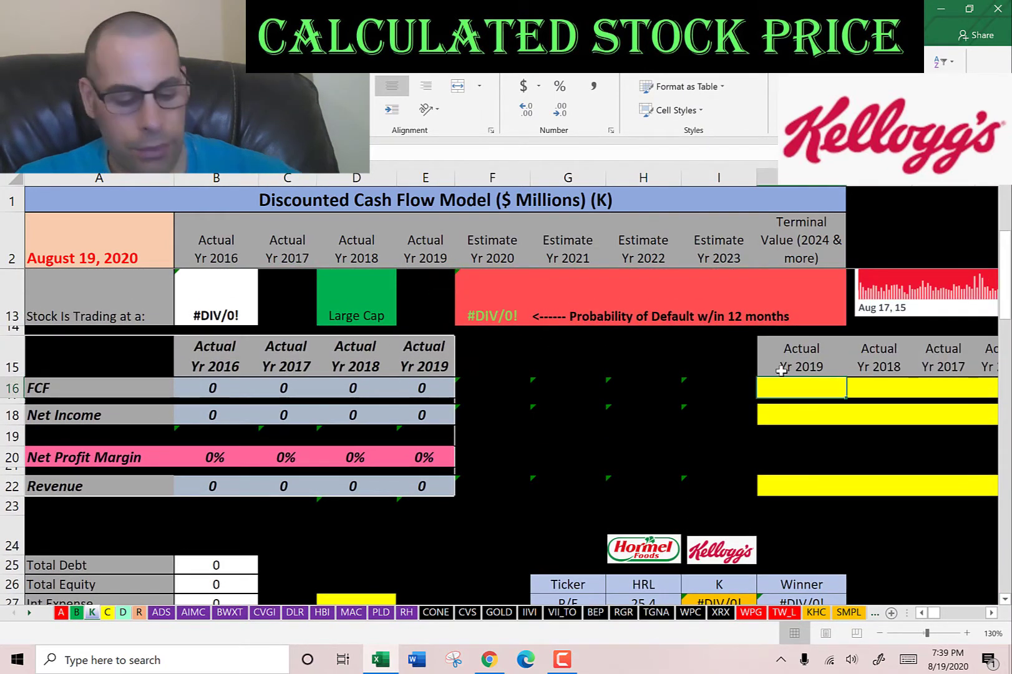
key("alt+Tab")
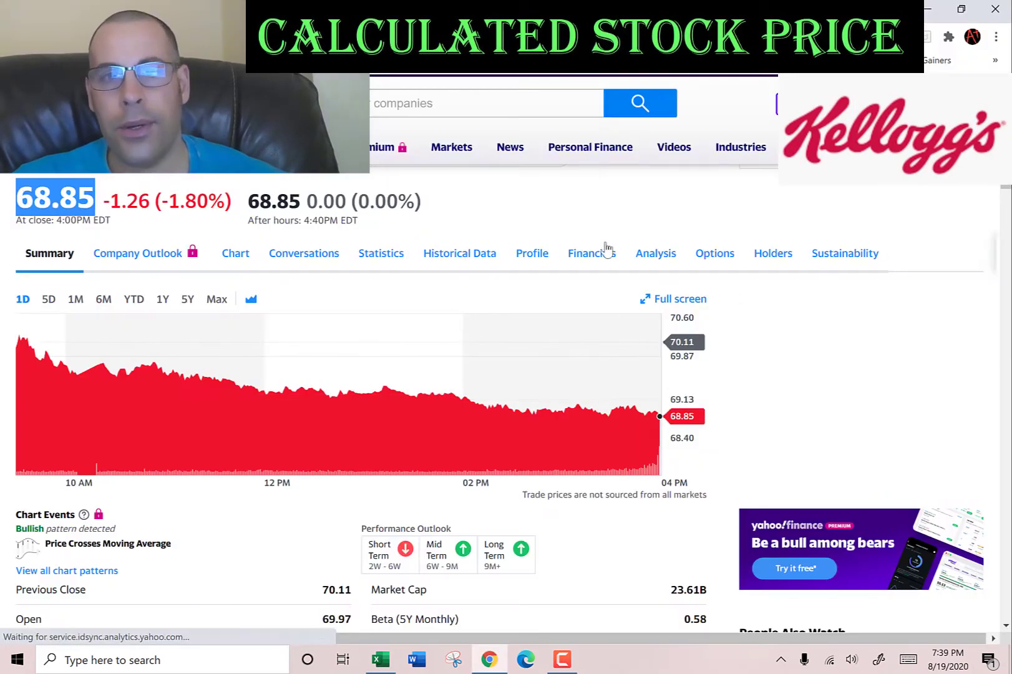
- Paste Kellogg's 2016–2019 free cash flow figures from the cash flow statement as text
left_click(561, 266)
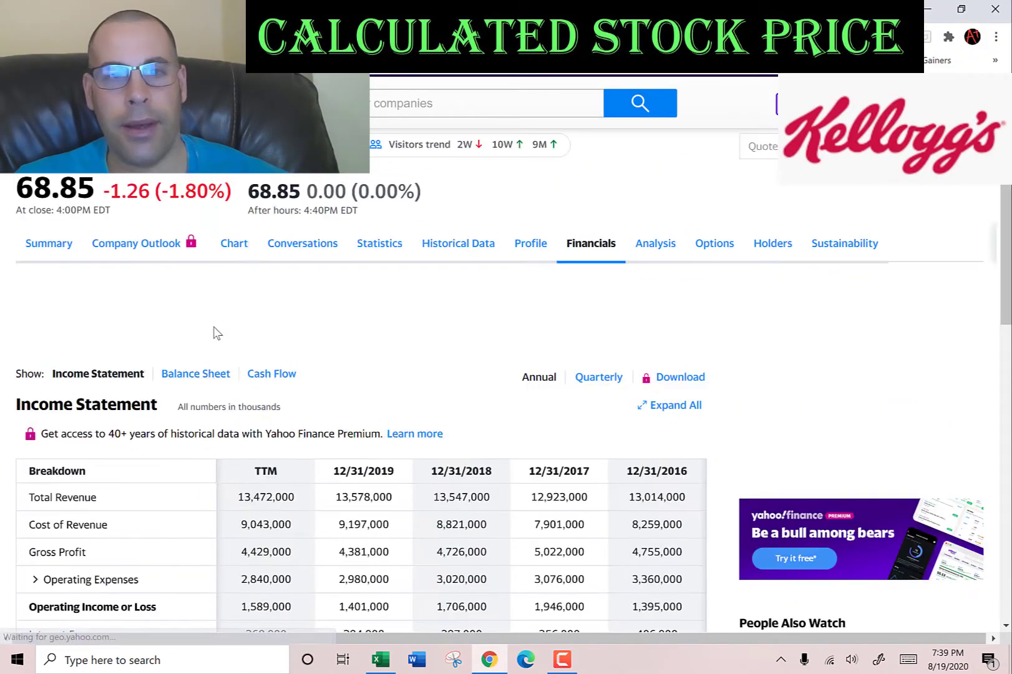
left_click(274, 374)
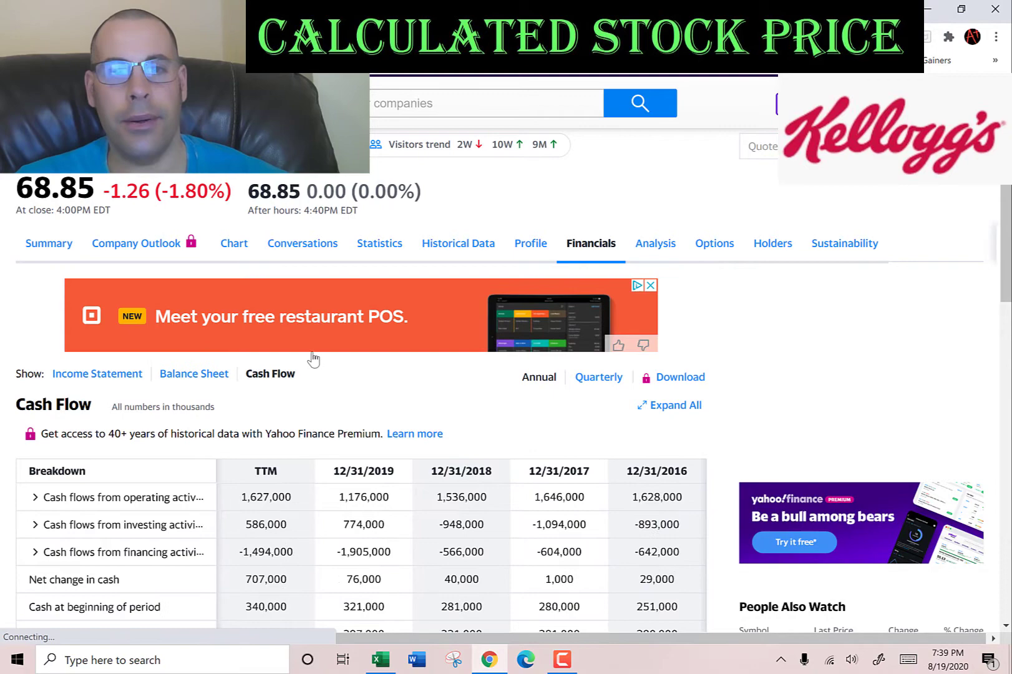
scroll(315, 355, "down", 5)
left_click_drag(356, 372, 682, 375)
key("ctrl+c")
key("alt+Tab")
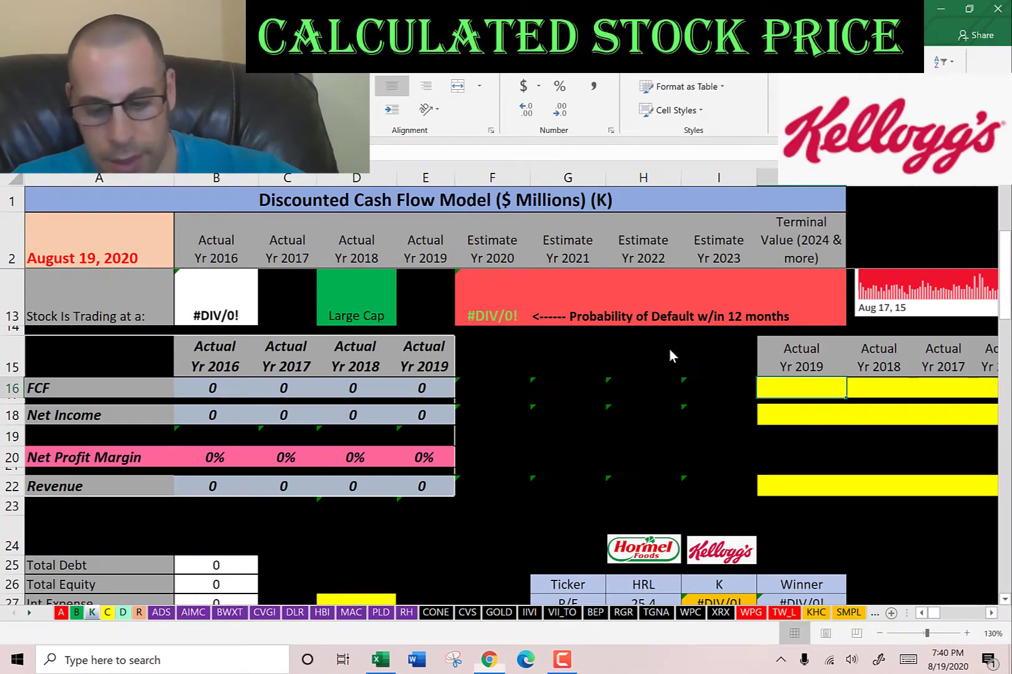
key("shift+F10")
key("s")
key("Down")
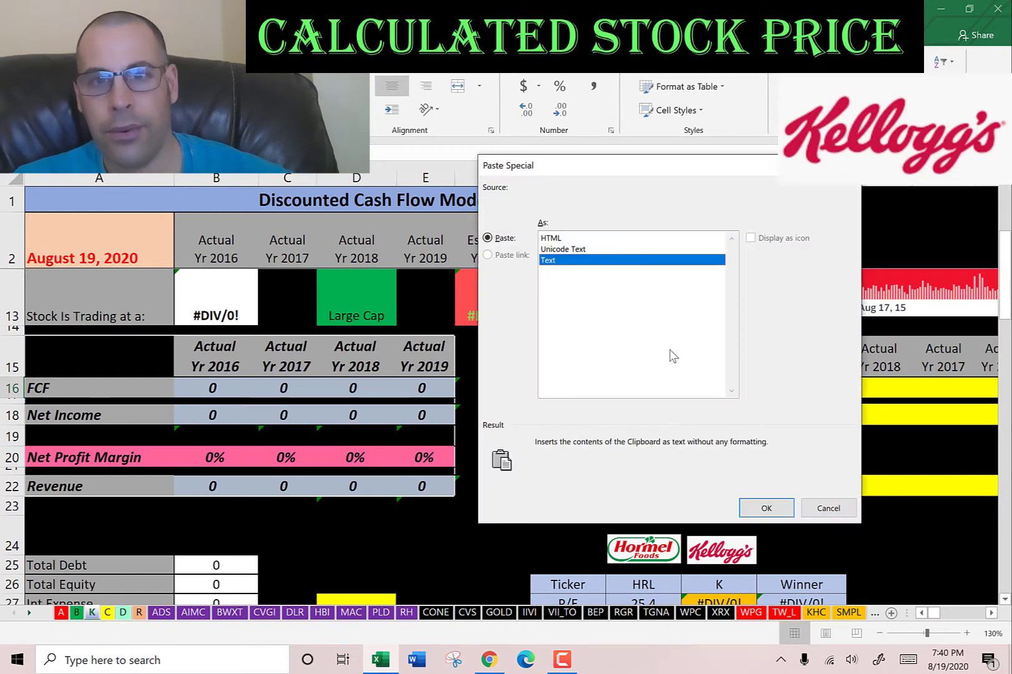
key("Return")
- Paste the 2016–2019 Net Income figures from the income statement as text
key("alt+Tab")
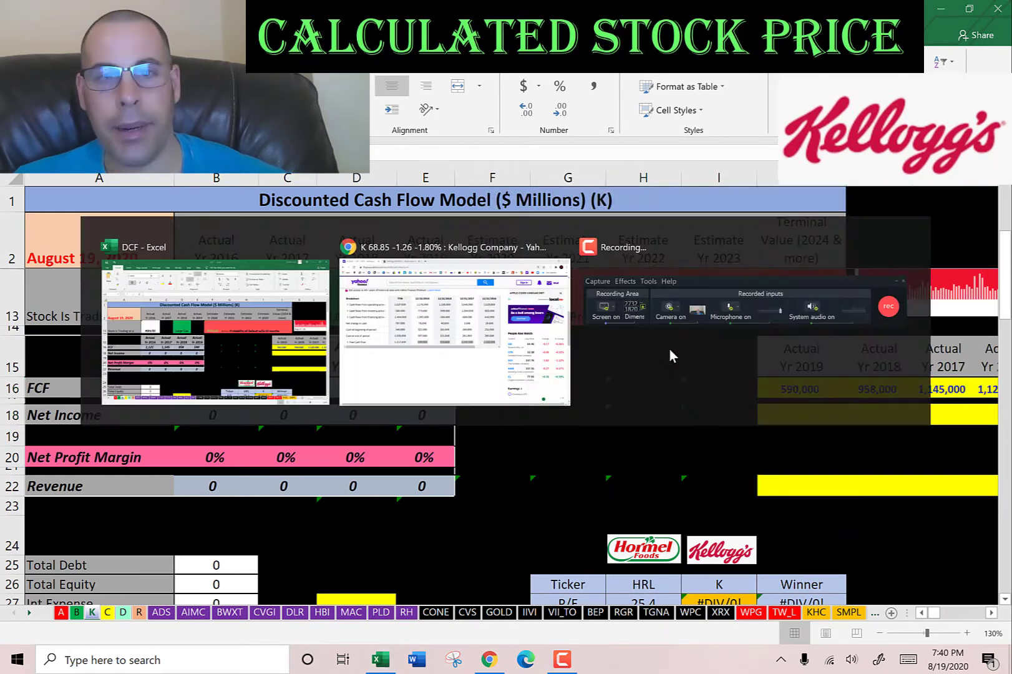
scroll(296, 229, "up", 2)
key("alt+Left")
left_click_drag(341, 462, 697, 465)
right_click(650, 458)
left_click(668, 472)
key("alt+Tab")
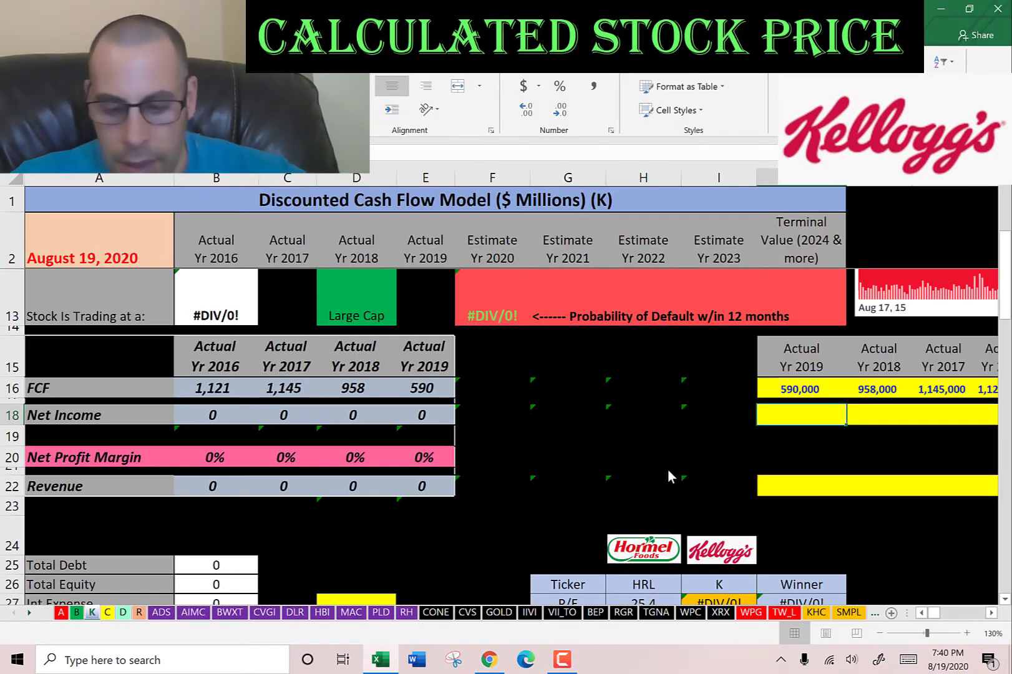
key("shift+F10")
key("s")
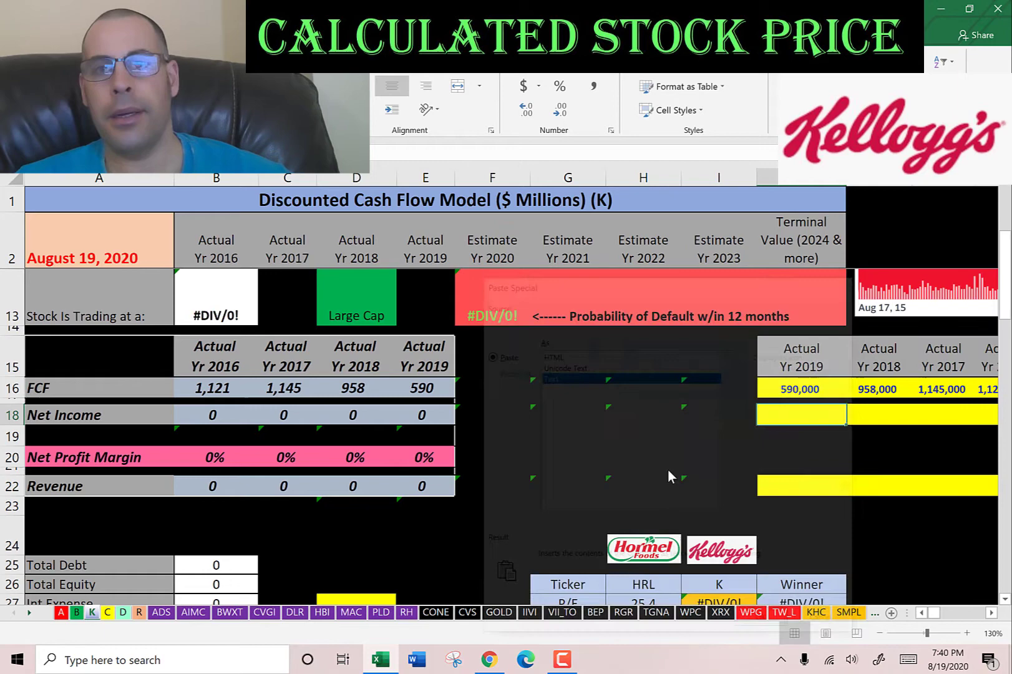
key("Return")
key("Down")
key("Down")
key("Down")
key("Down")
- Paste the 2016–2019 Total Revenue figures (13,014 to 13,578) as text
key("alt+Tab")
scroll(668, 476, "up", 1)
left_click_drag(335, 304, 694, 310)
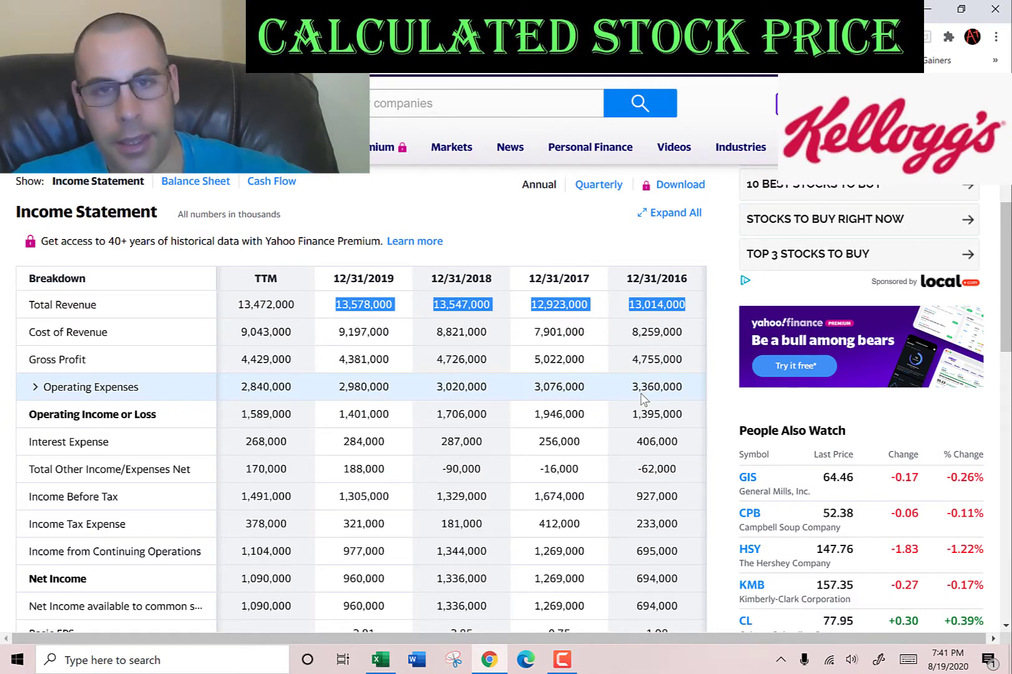
key("alt+Tab")
key("shift+F10")
key("s")
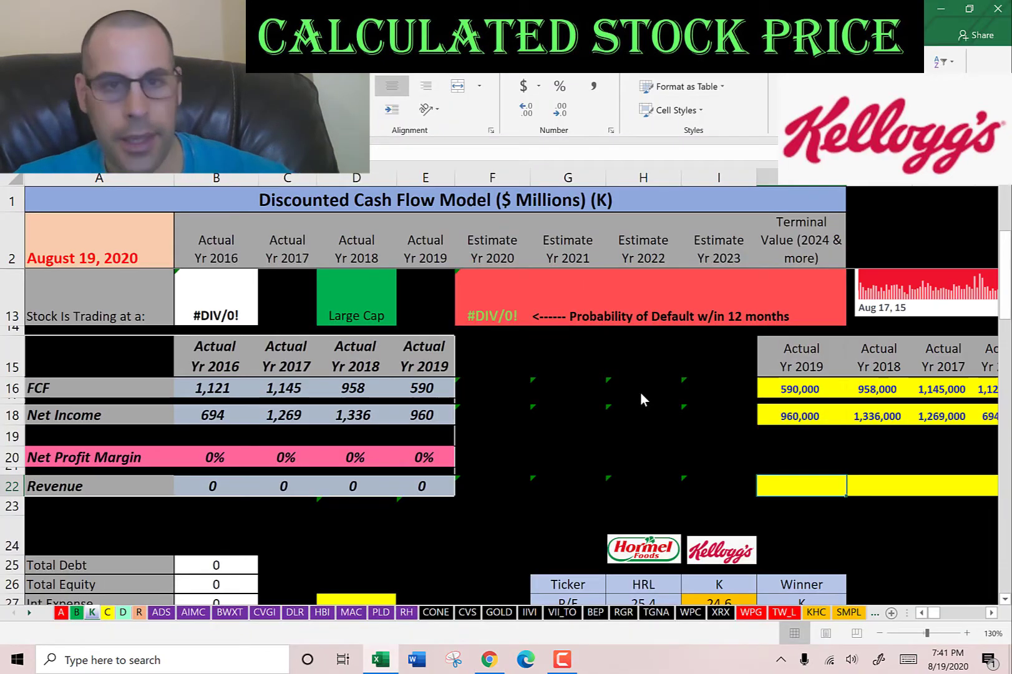
key("Return")
key("ctrl+Left")
- Review the FCF row and resulting net profit margins of 5%, 10%, 10% and 7%
key("Up")
key("Left")
key("Up")
key("Up")
key("Left")
key("Down")
key("Down")
key("Down")
key("Down")
key("Down")
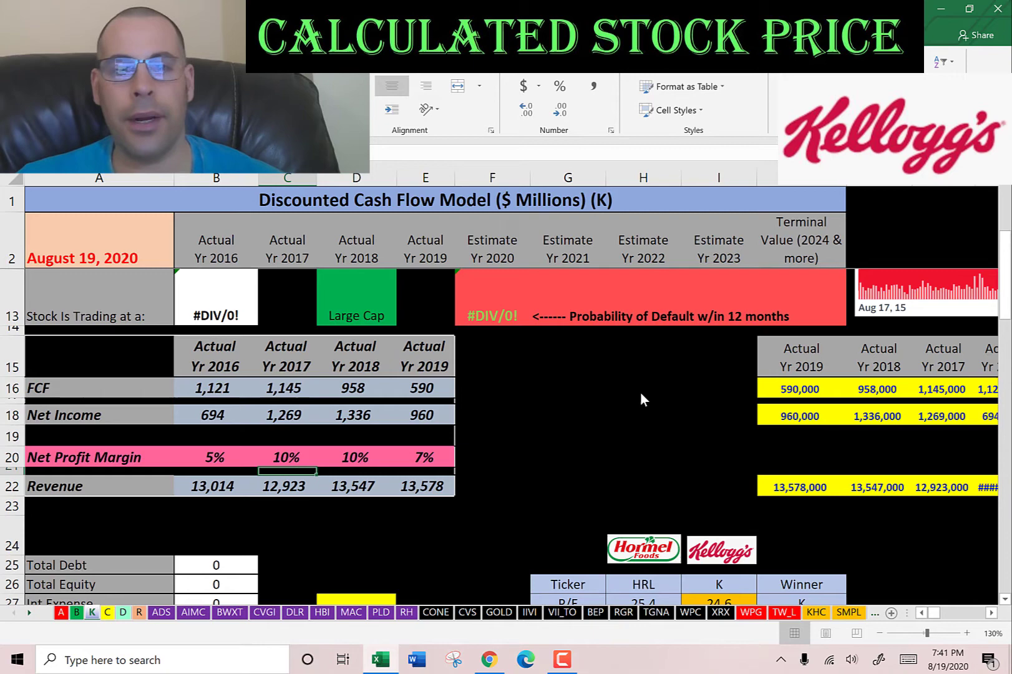
scroll(384, 374, "down", 4)
- Enter the 2019 interest expense of 284,000 into the model
left_click(356, 312)
key("alt+Tab")
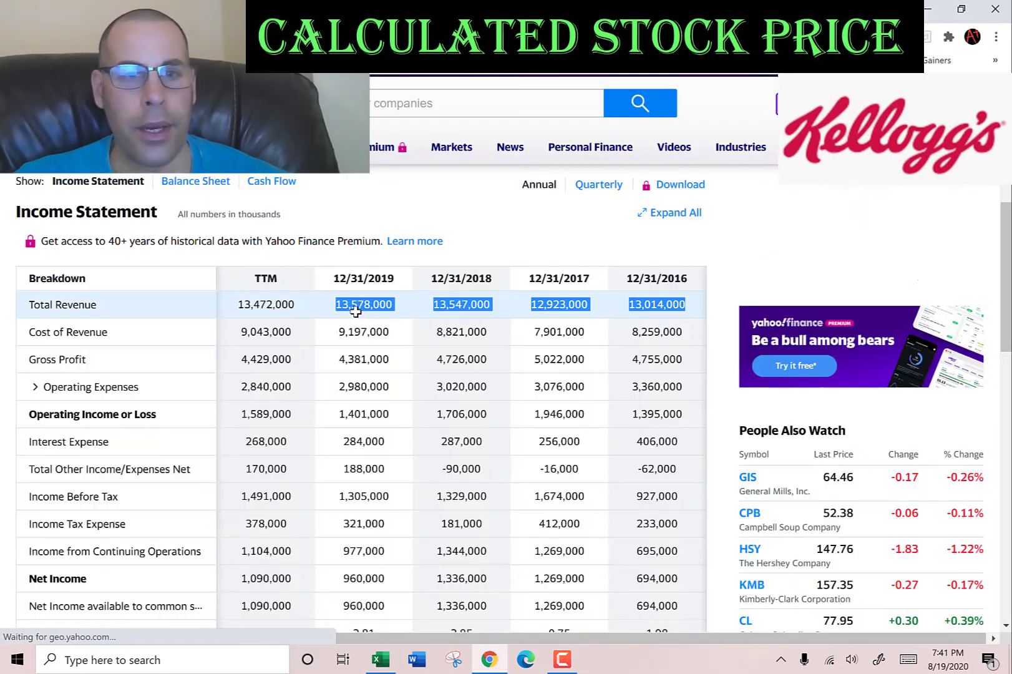
left_click(362, 438)
double_click(363, 438)
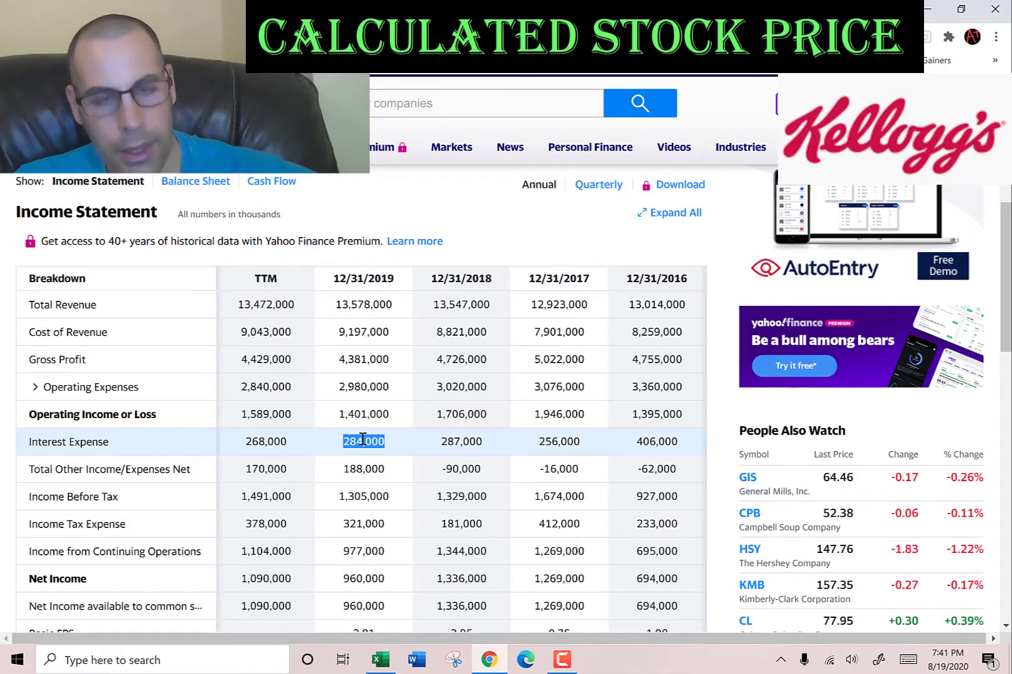
key("alt+Tab")
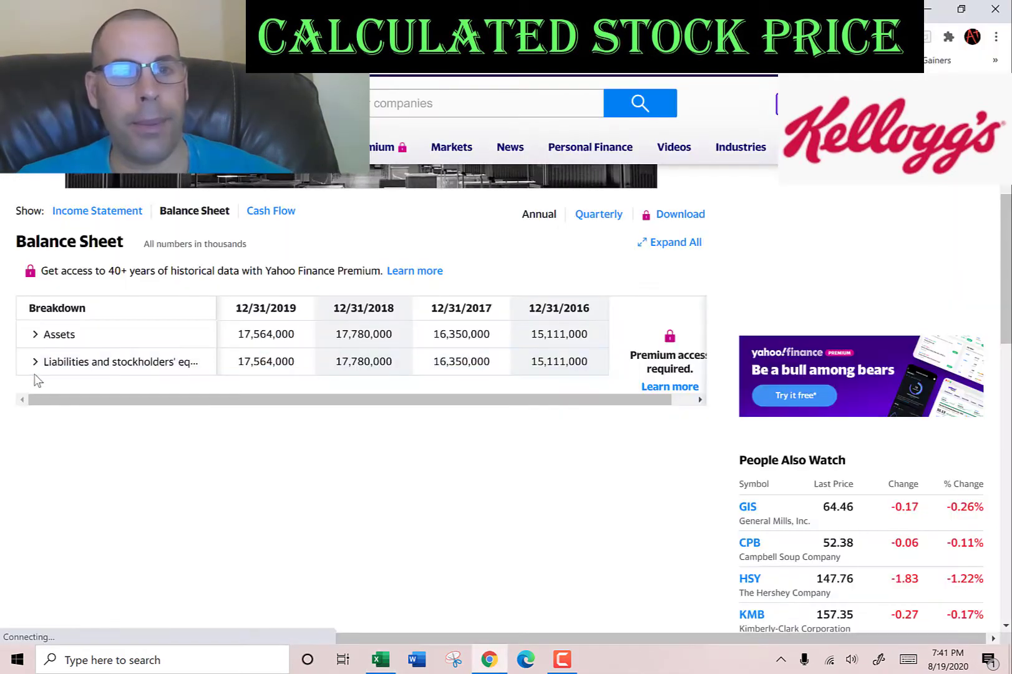
- Copy 2019 current debt 727,000 and long-term debt from the balance sheet into the model
left_click(35, 361)
left_click(48, 391)
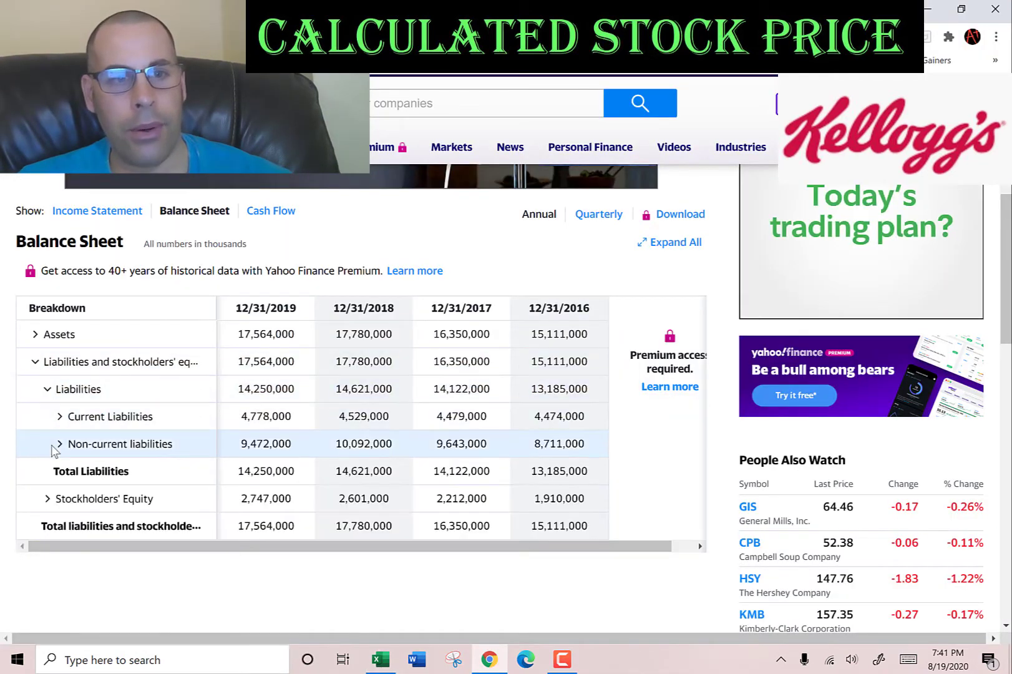
left_click(61, 444)
left_click(60, 416)
scroll(255, 368, "down", 1)
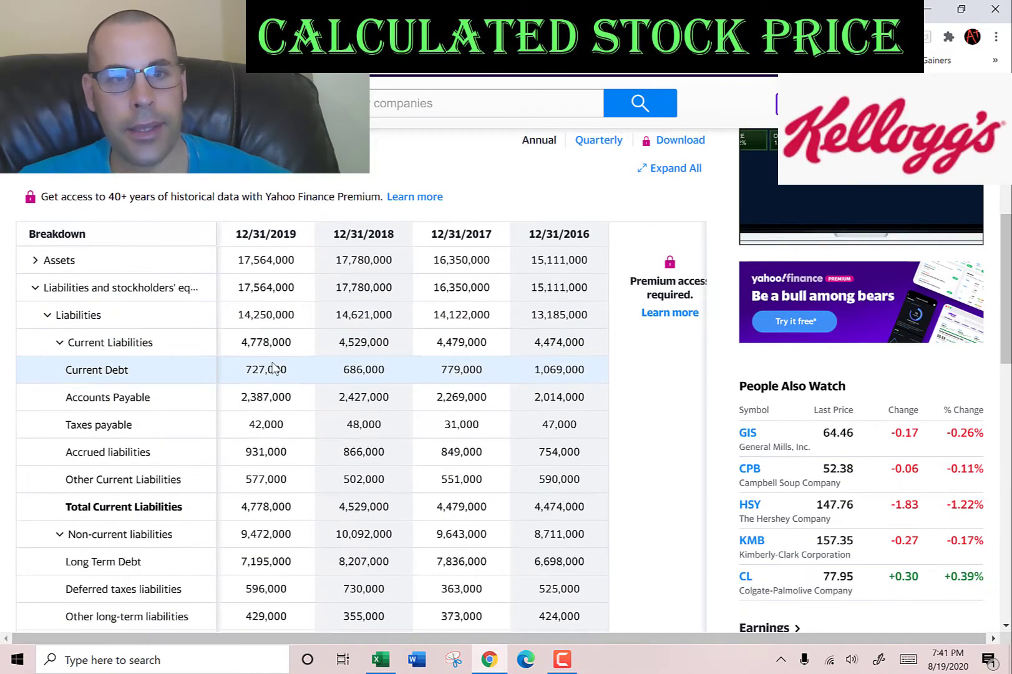
double_click(273, 369)
key("ctrl+c")
key("alt+Tab")
key("ctrl+v")
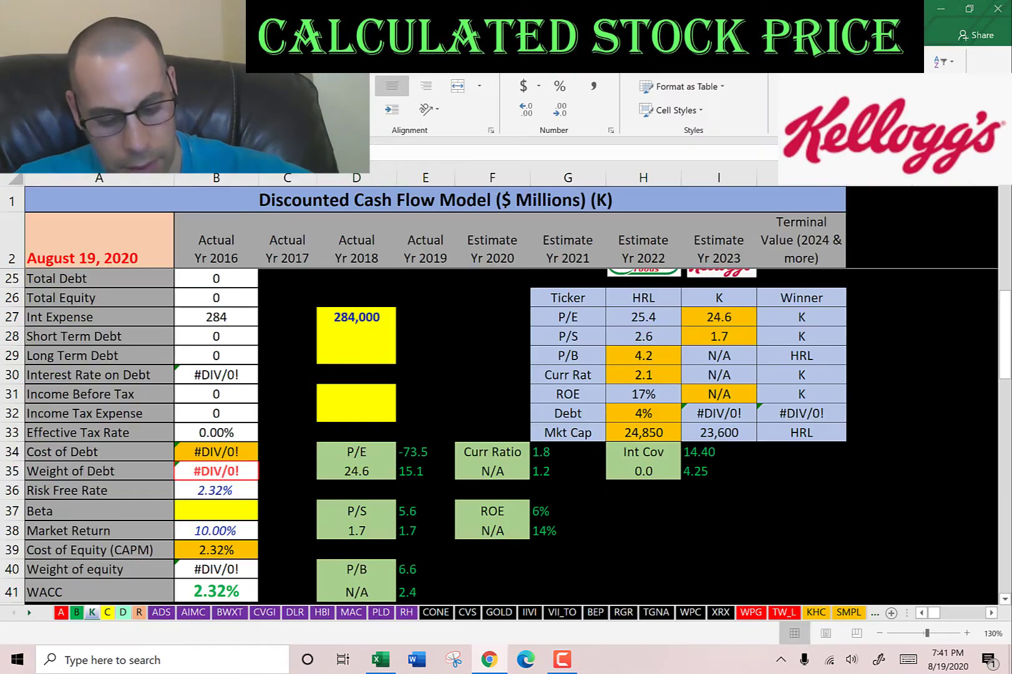
key("alt+Tab")
double_click(267, 502)
key("ctrl+c")
key("alt+Tab")
key("Return")
key("Return")
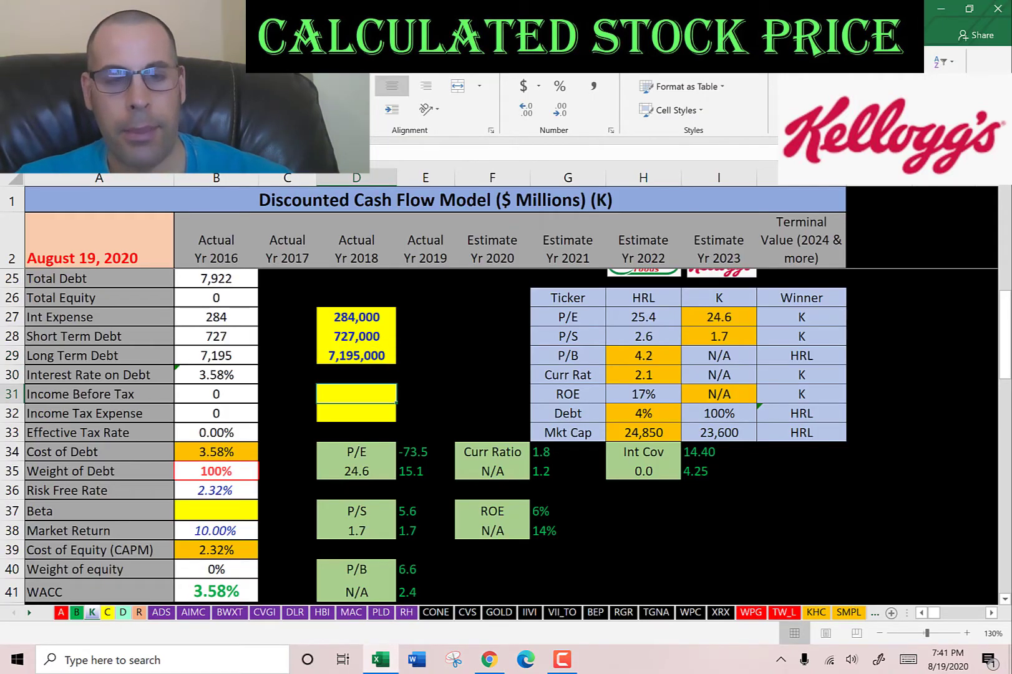
- Enter 2019 Income Before Tax 1,305,000 and Income Tax Expense 321,000
key("alt+Tab")
scroll(199, 355, "up", 3)
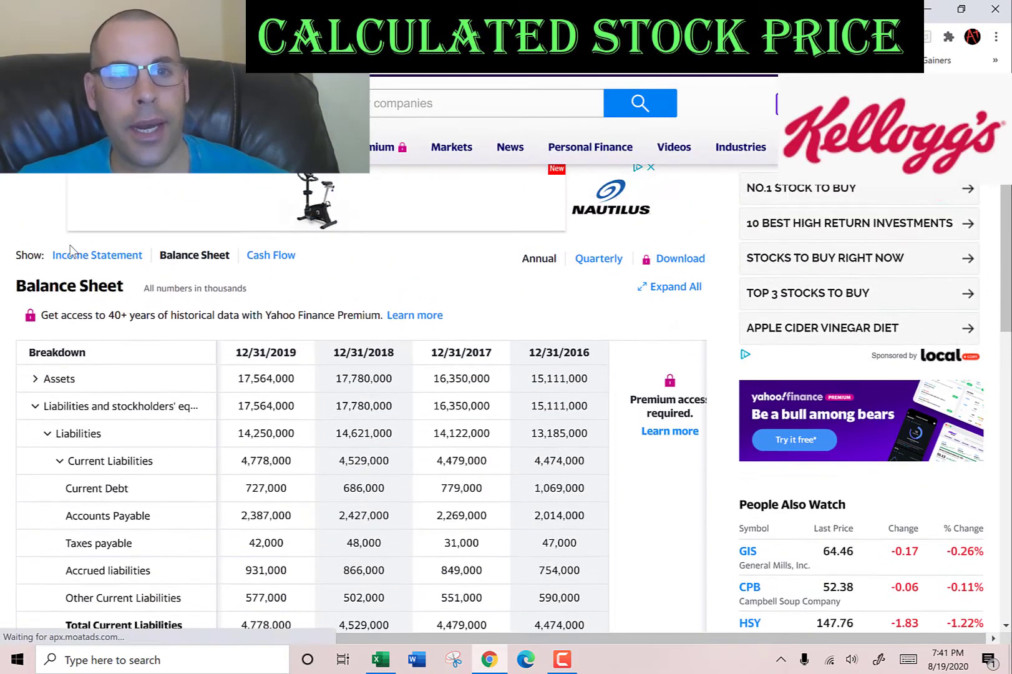
left_click(79, 262)
scroll(362, 300, "down", 4)
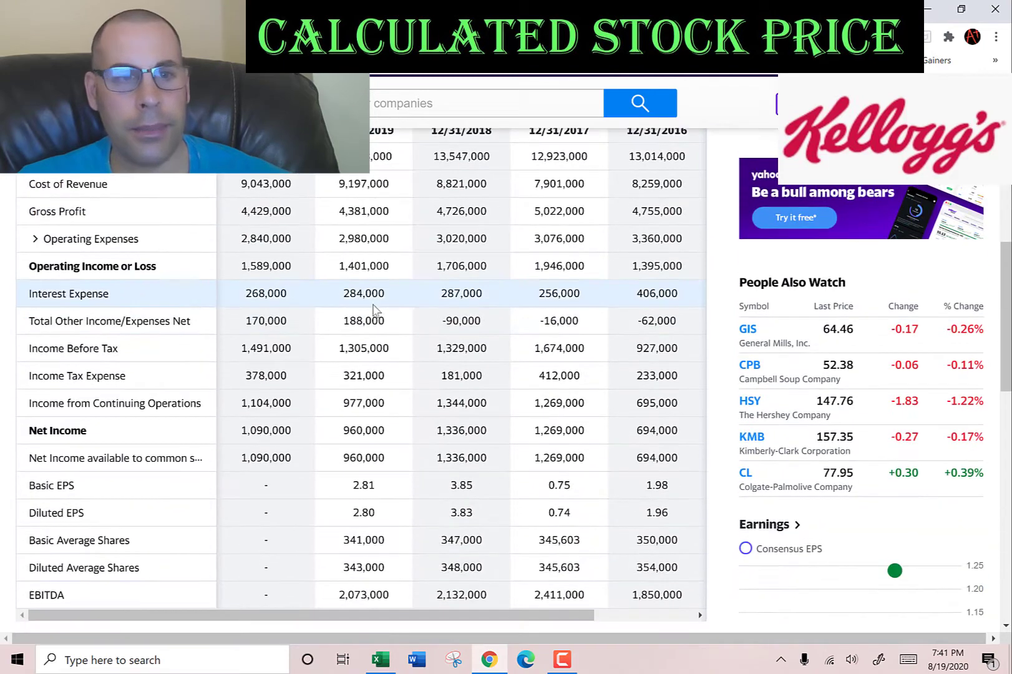
double_click(362, 348)
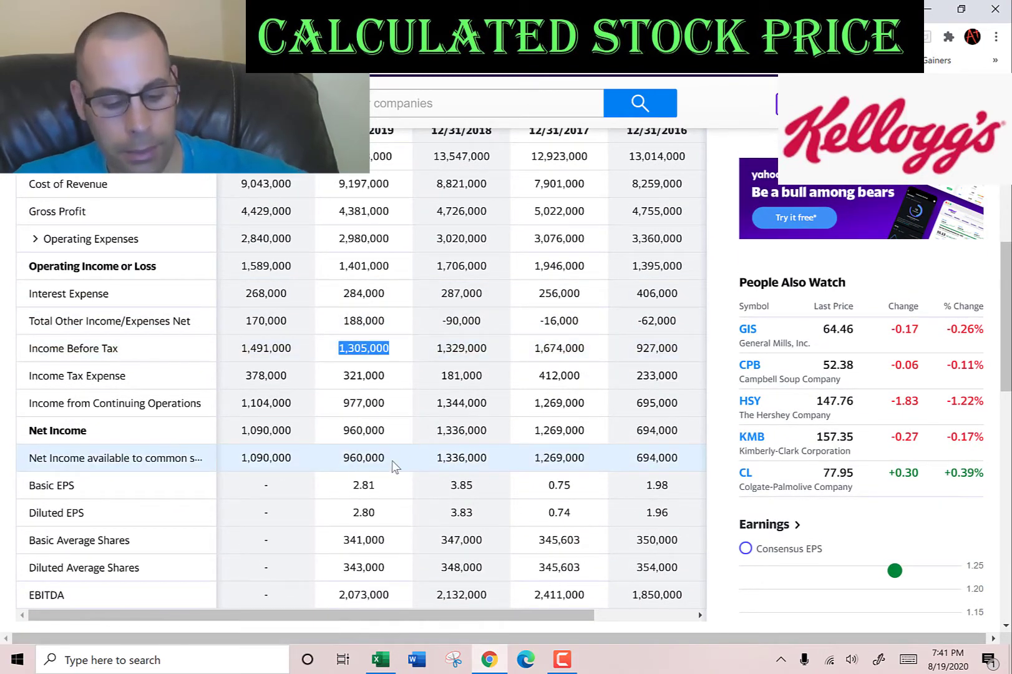
key("alt+Tab")
key("ctrl+v")
key("alt+Tab")
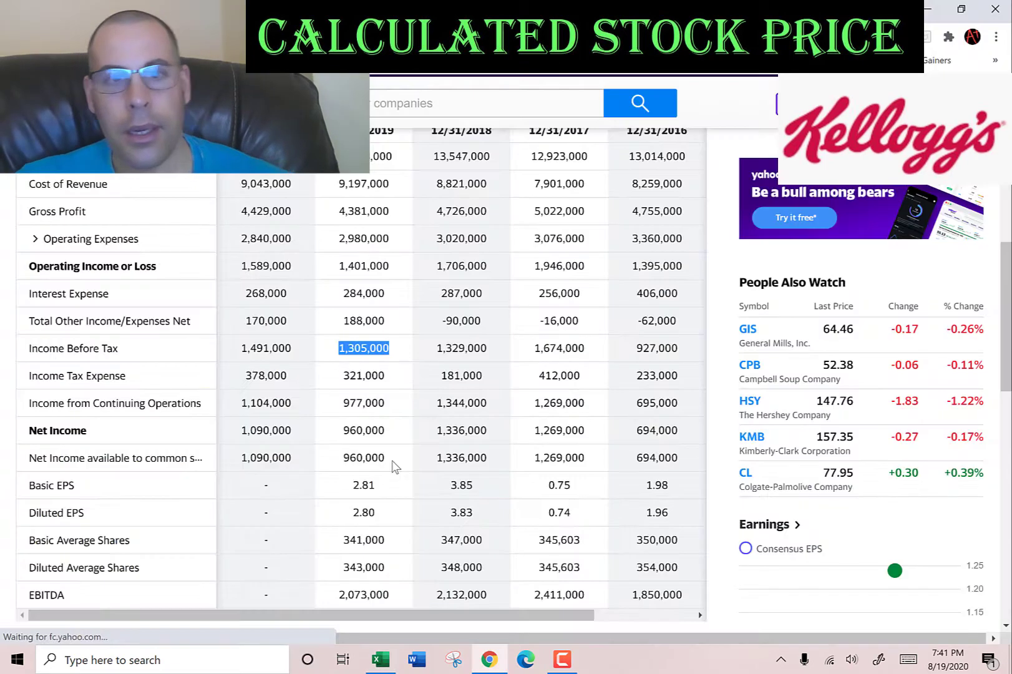
double_click(377, 371)
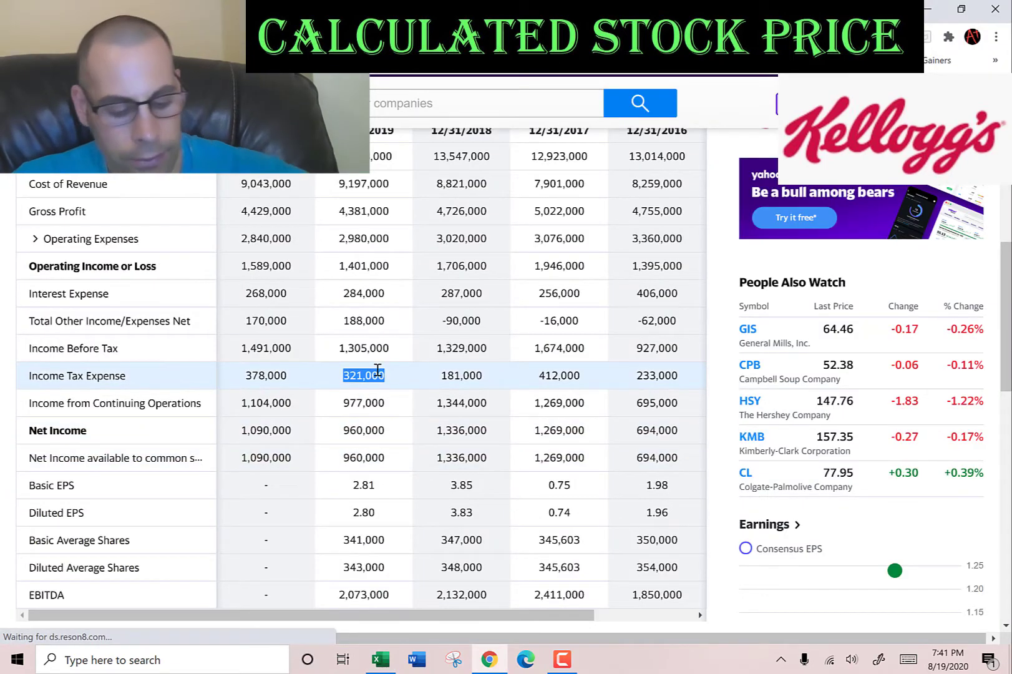
key("ctrl+c")
key("alt+Tab")
key("ctrl+v")
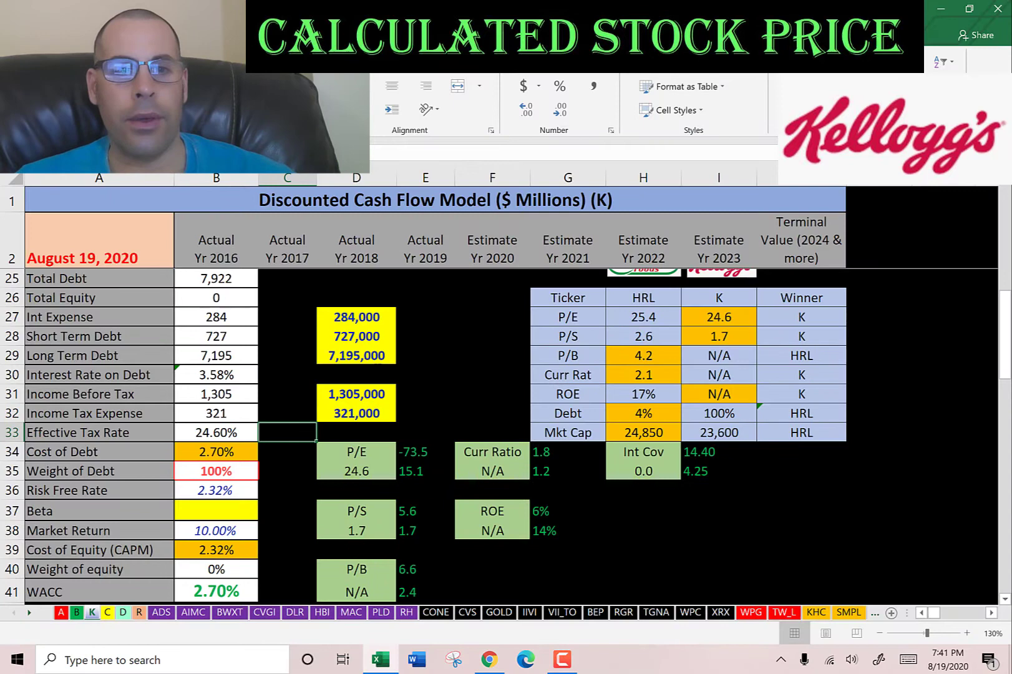
- Check the 24.60% effective tax rate and the 2.70% cost of debt
left_click(216, 432)
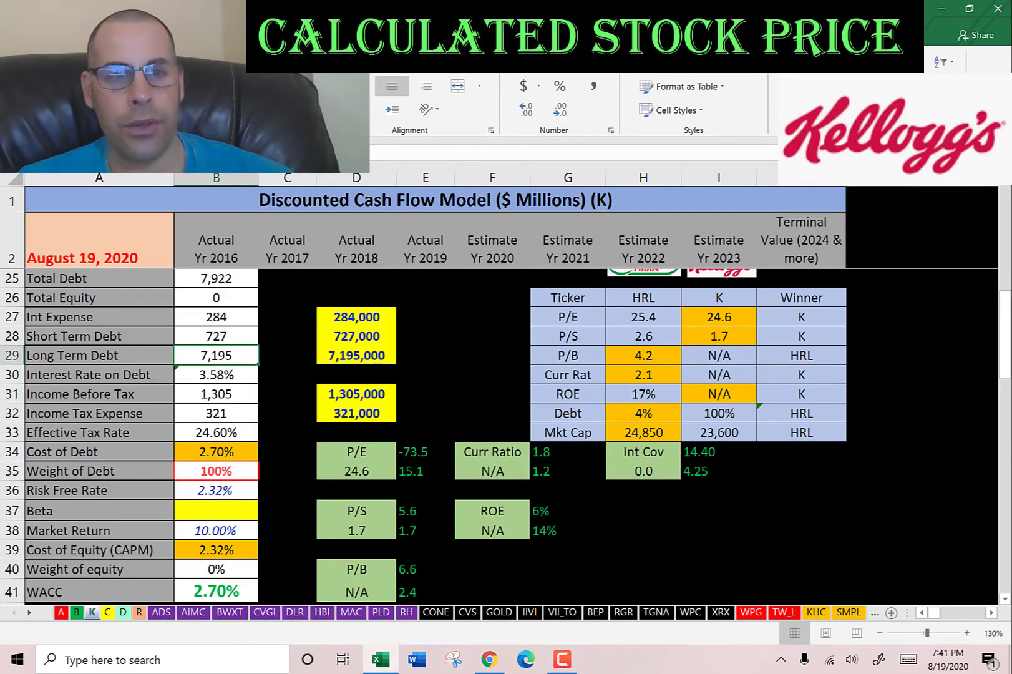
left_click(216, 393)
left_click(216, 412)
left_click(216, 433)
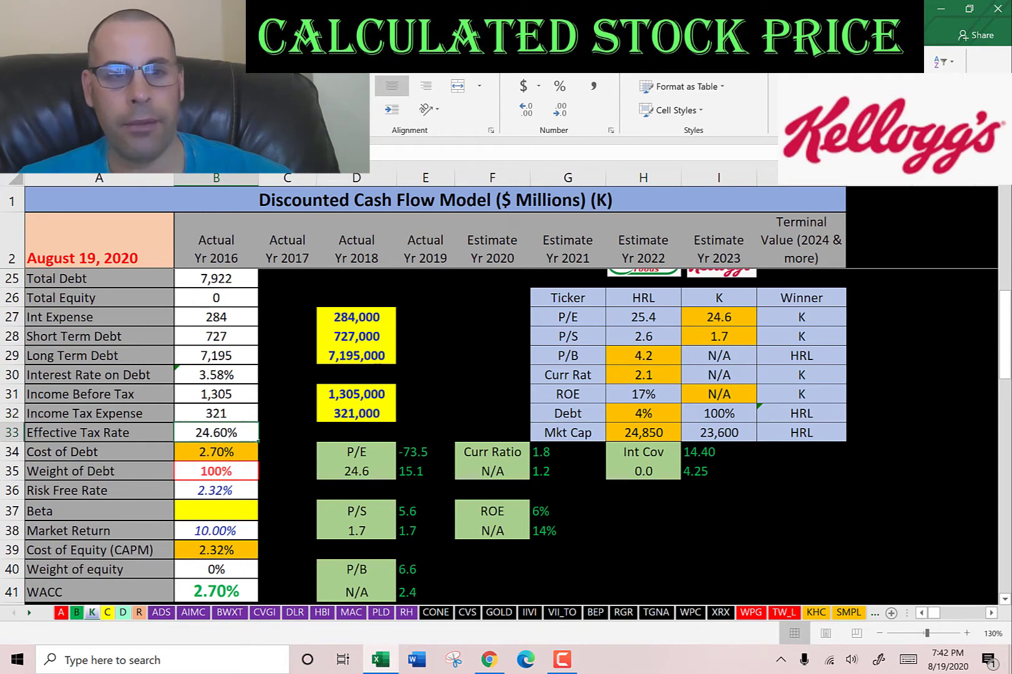
left_click(216, 451)
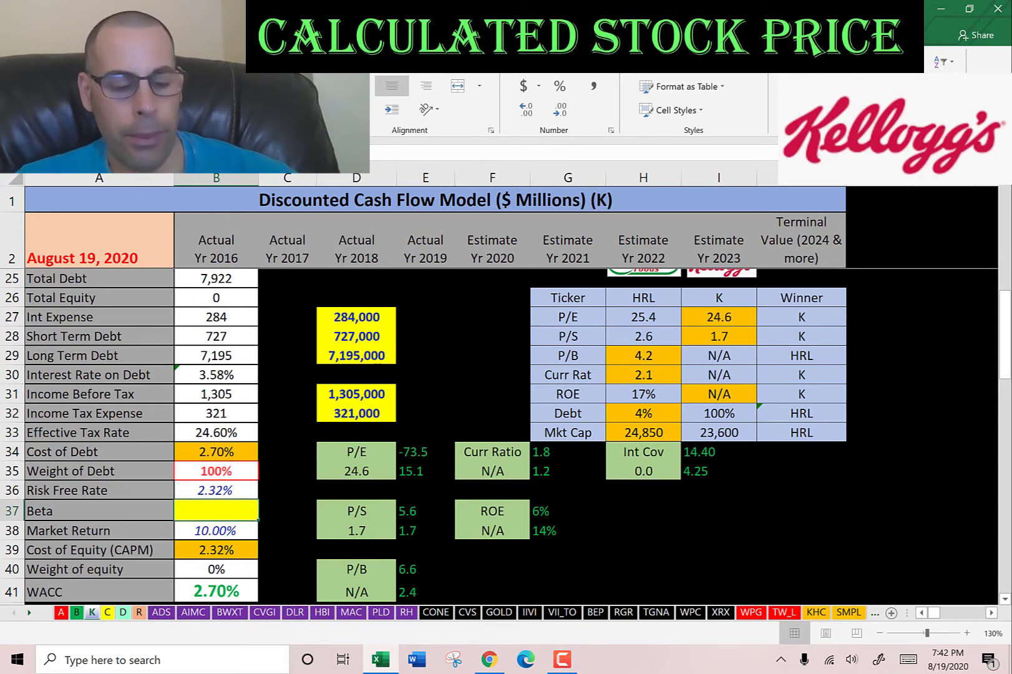
- Enter Kellogg's beta of 0.58 from the Yahoo Finance summary page
key("alt+Tab")
scroll(377, 369, "up", 5)
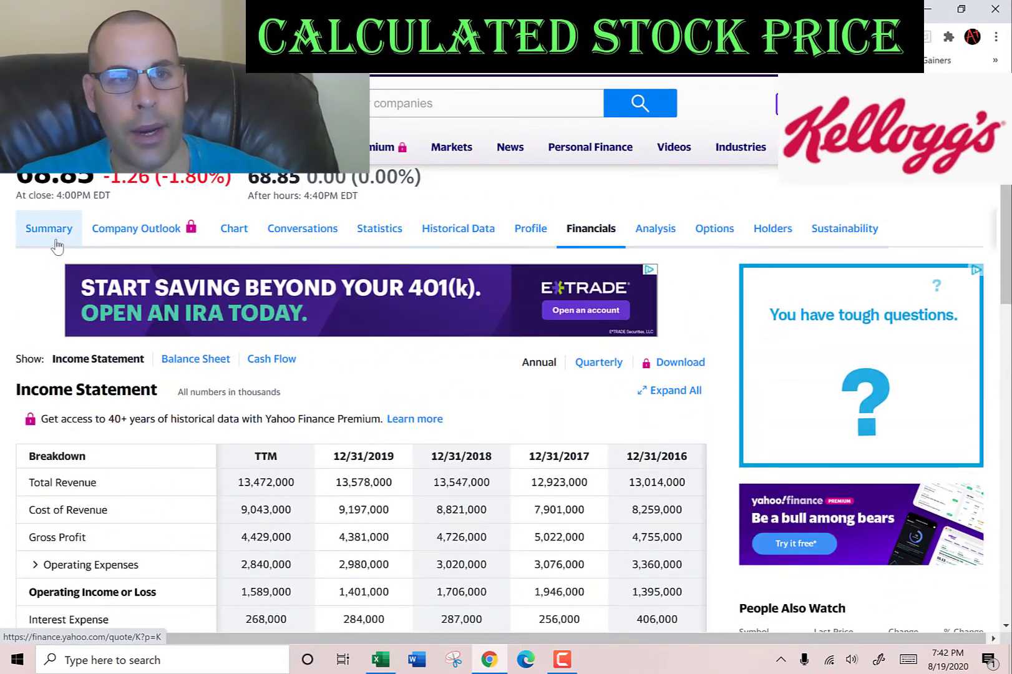
left_click(50, 228)
scroll(548, 368, "down", 4)
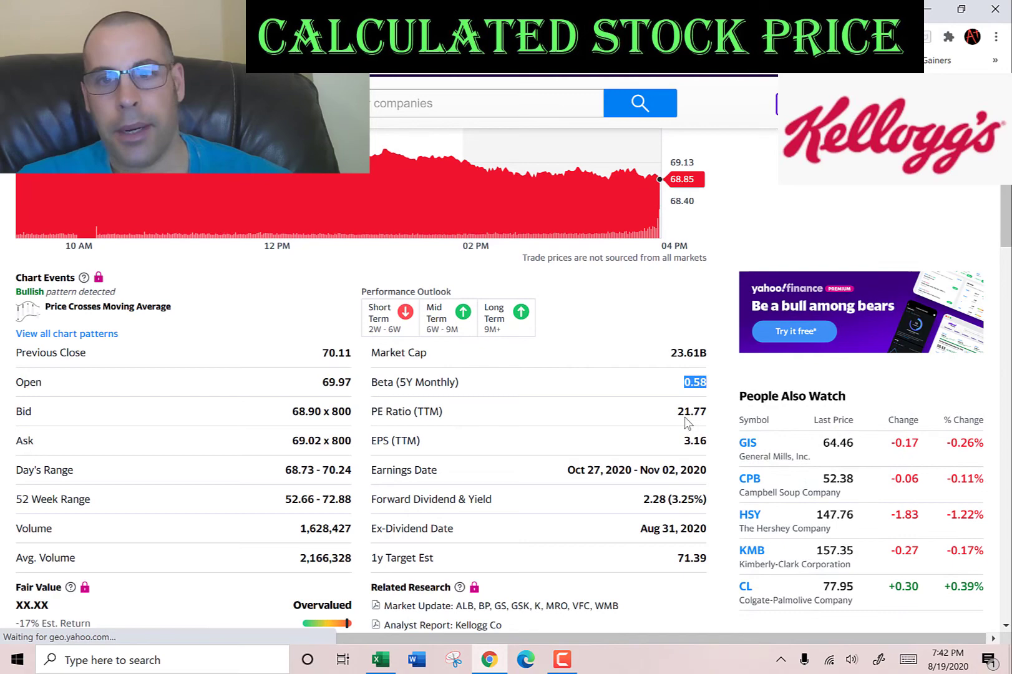
key("alt+Tab")
type("0.58")
key("Return")
key("Return")
key("Return")
key("Return")
key("Return")
- Select cell D43 for current assets, ready to pull the balance sheet figure
scroll(384, 474, "down", 3)
left_click(365, 440)
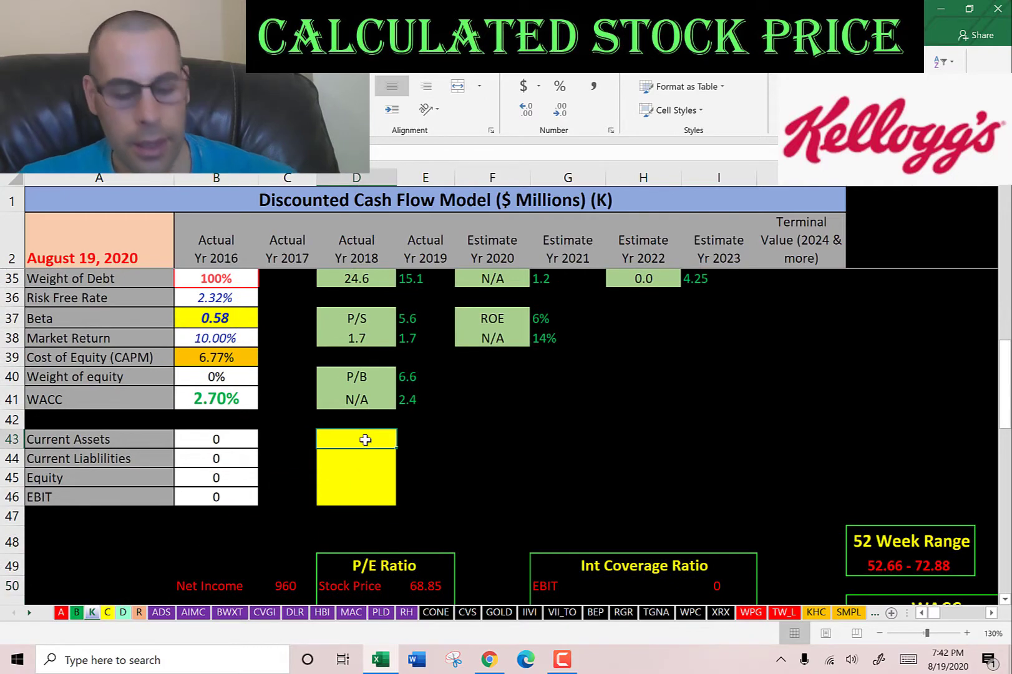
key("alt+Tab")
scroll(551, 214, "up", 3)
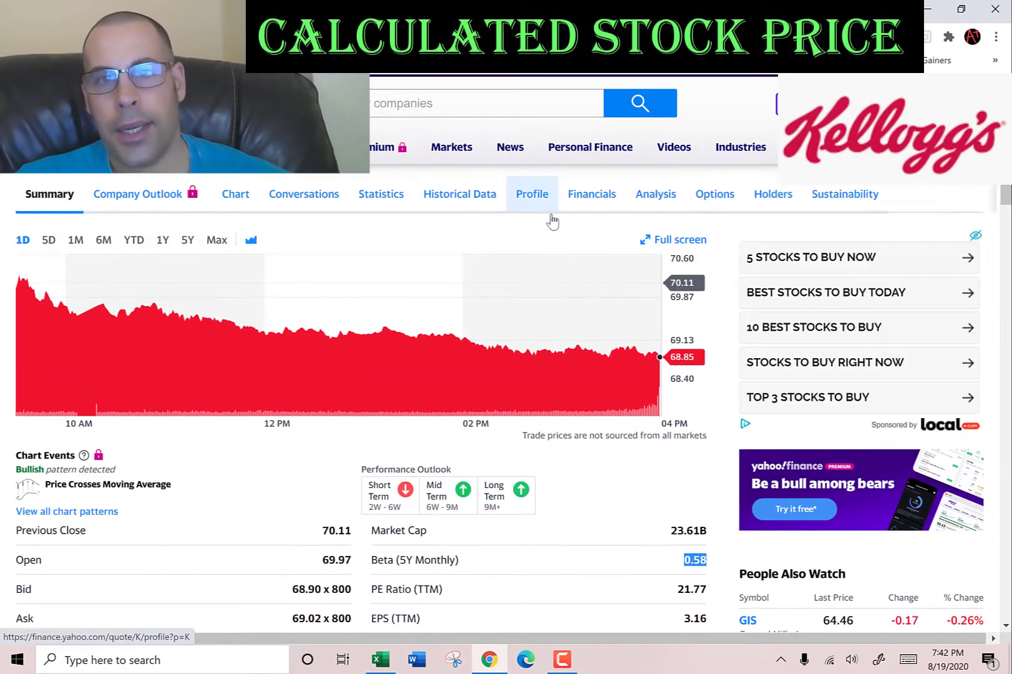
- Paste the 2019 current assets of 3,431 from the balance sheet into D43
left_click(592, 194)
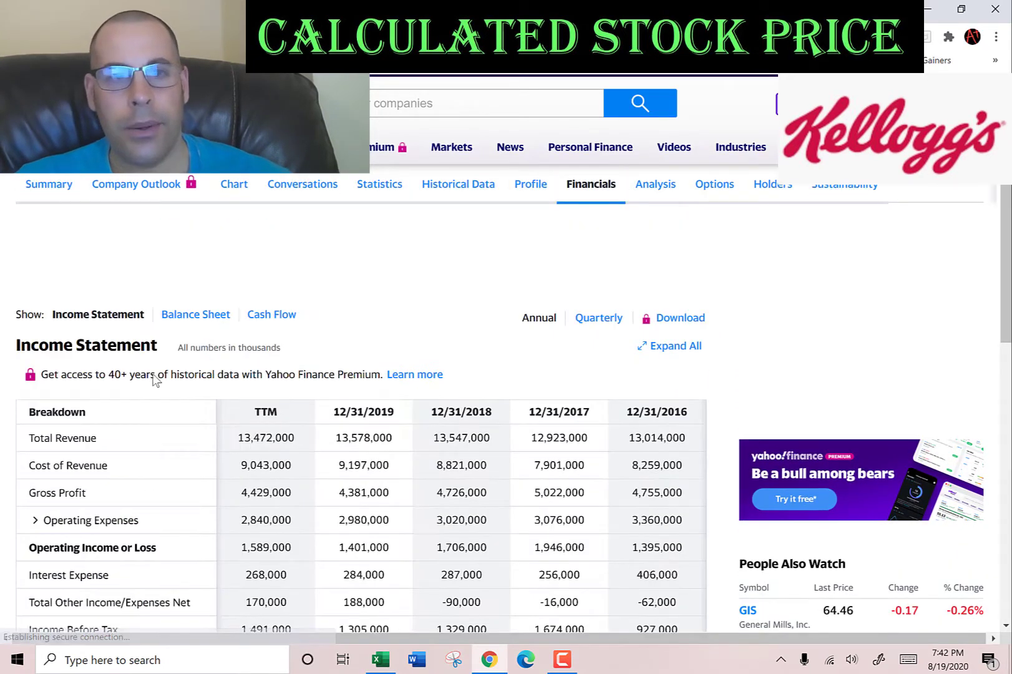
left_click(182, 318)
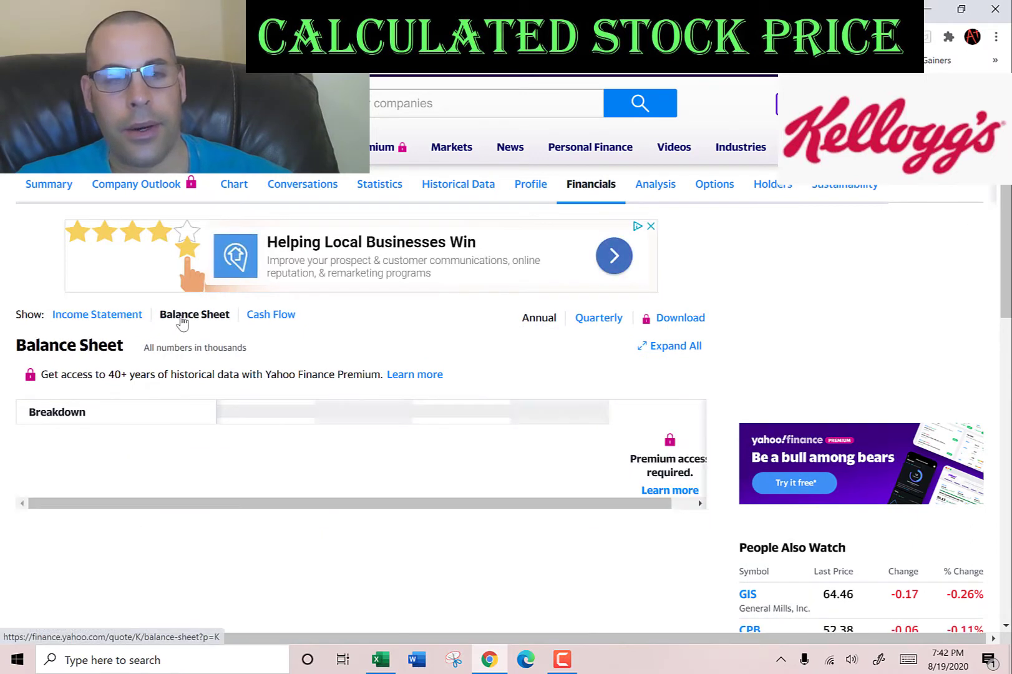
scroll(90, 379, "down", 2)
left_click(34, 291)
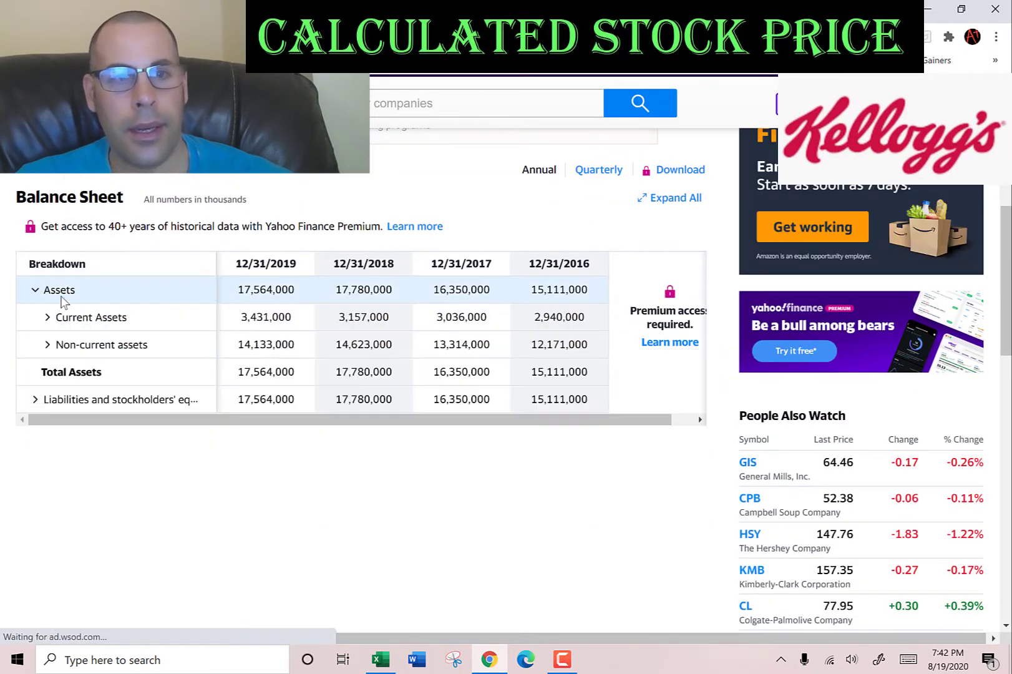
double_click(284, 316)
key("ctrl+c")
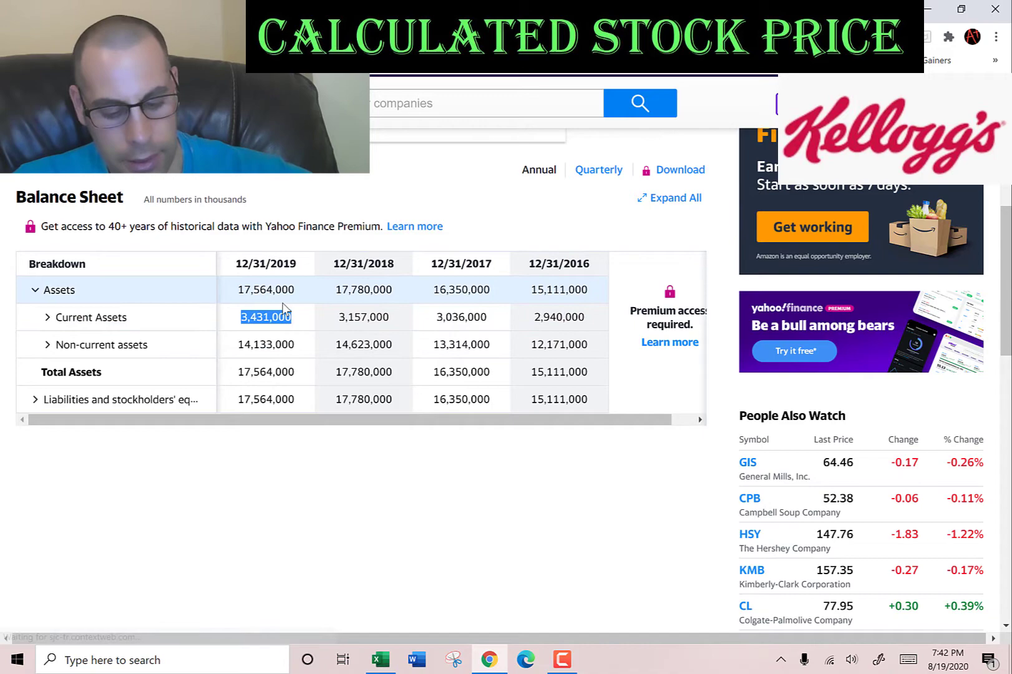
key("alt+Tab")
key("ctrl+v")
key("Return")
key("alt+Tab")
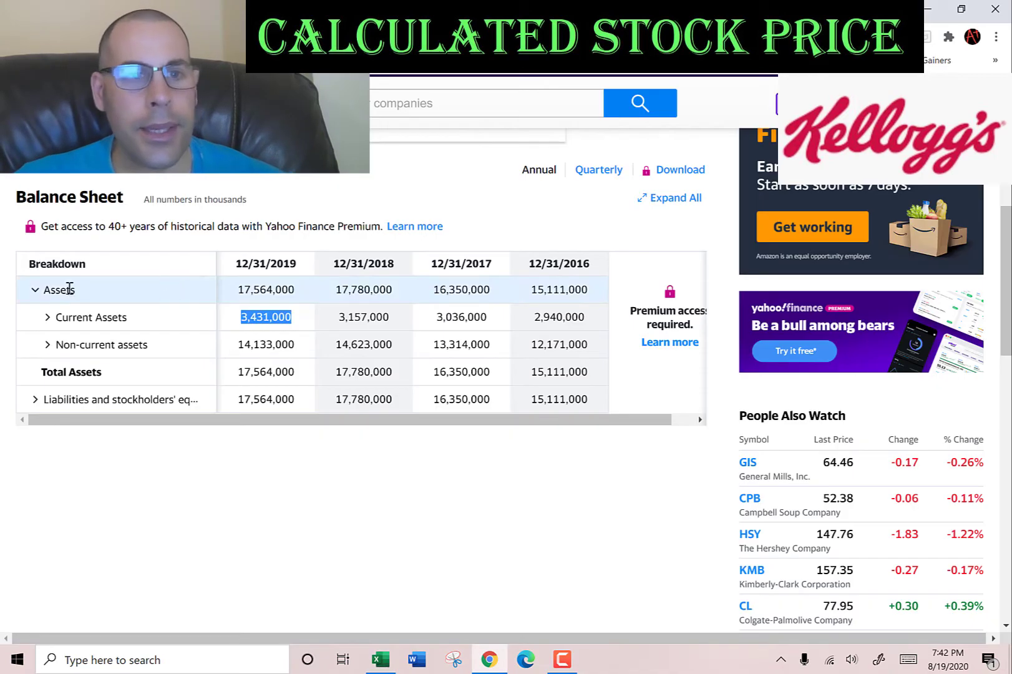
- Enter 4778 as current liabilities in D44
left_click(47, 319)
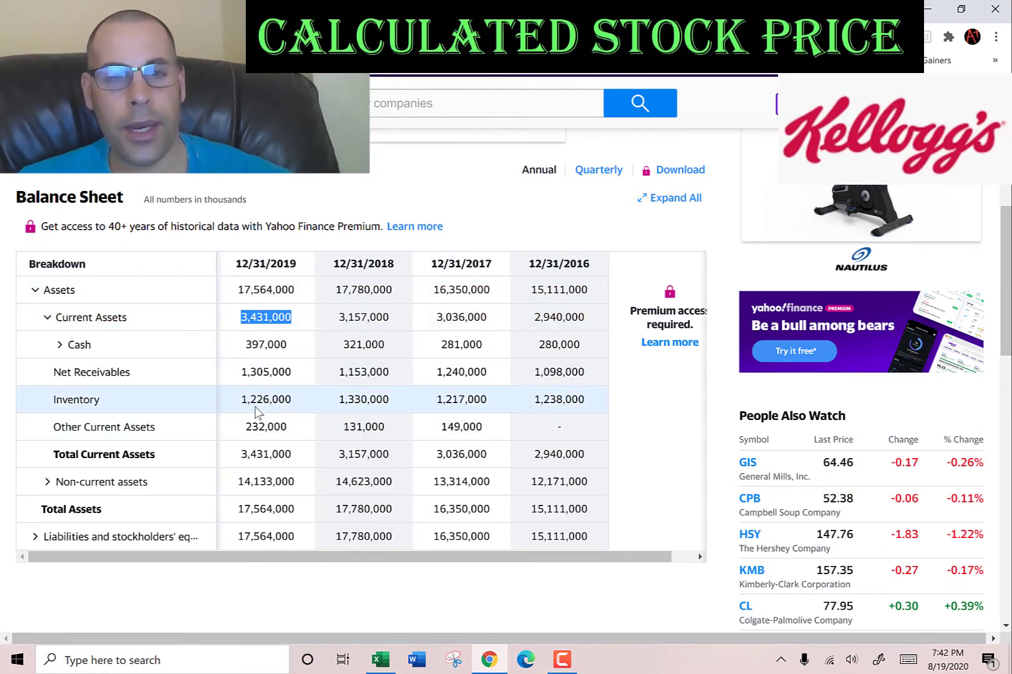
scroll(37, 393, "down", 2)
left_click(35, 388)
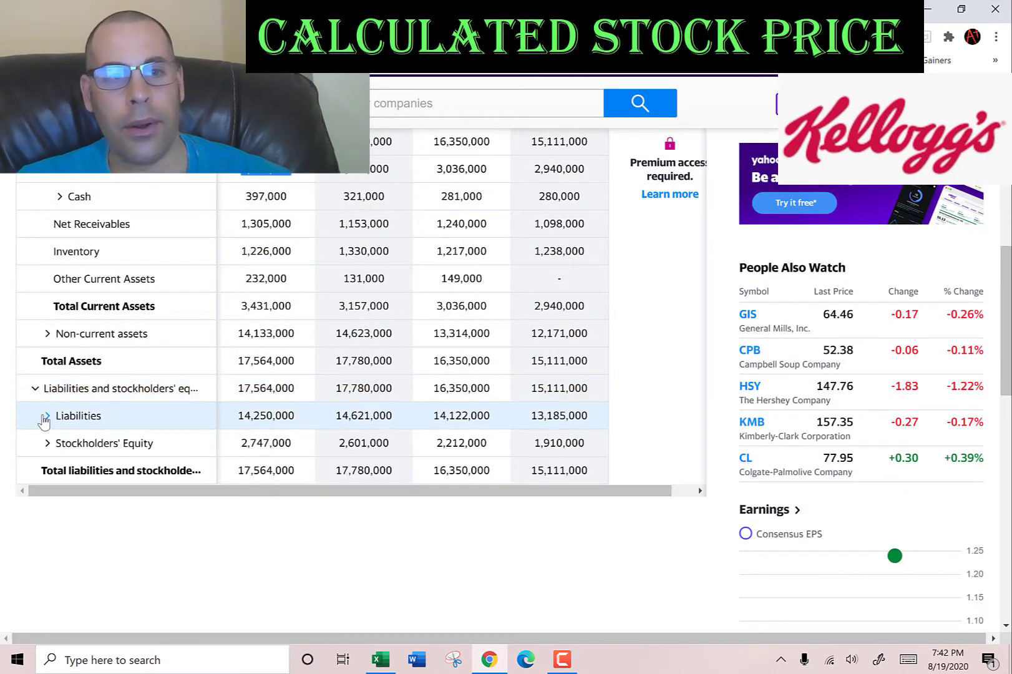
left_click(46, 414)
scroll(207, 360, "down", 2)
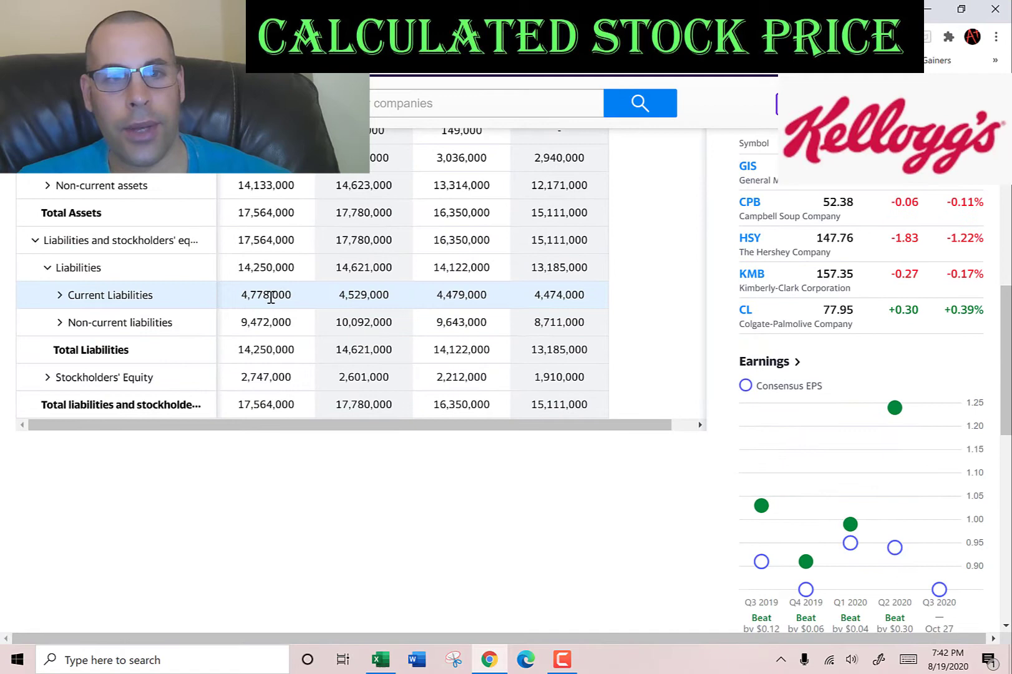
key("alt+Tab")
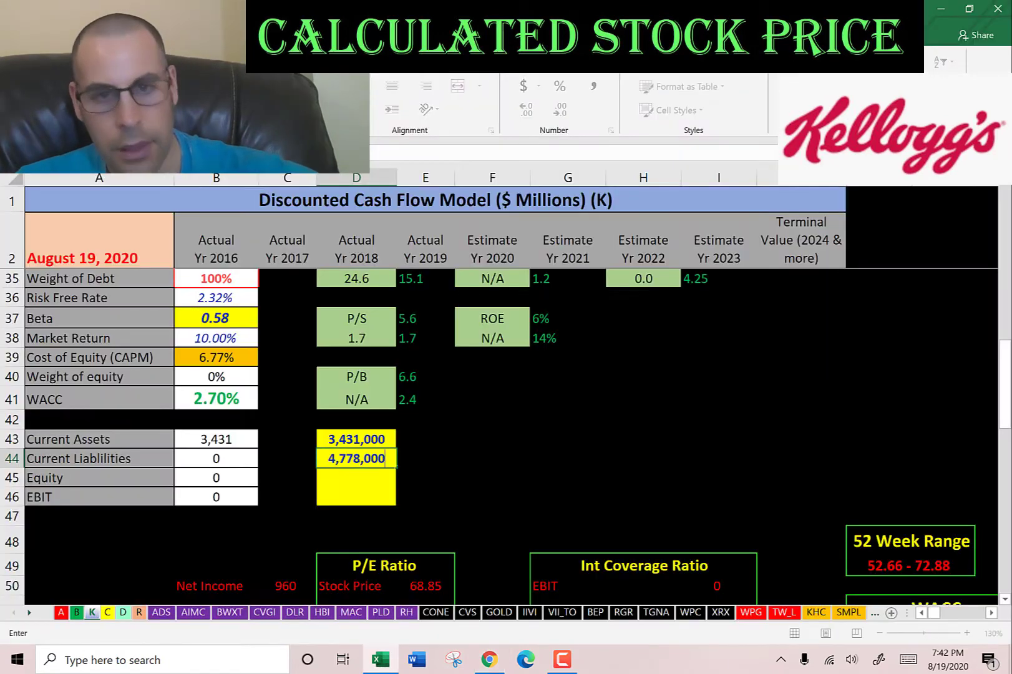
type("4778")
key("Return")
key("alt+Tab")
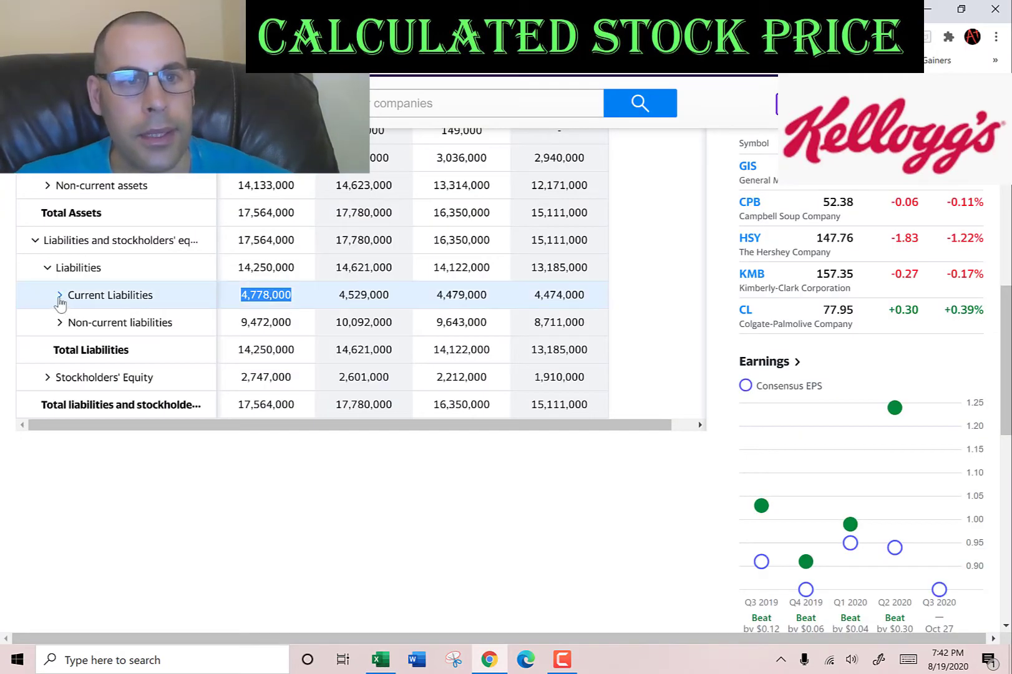
- Paste stockholders' equity of 2,747 into D45
left_click(60, 297)
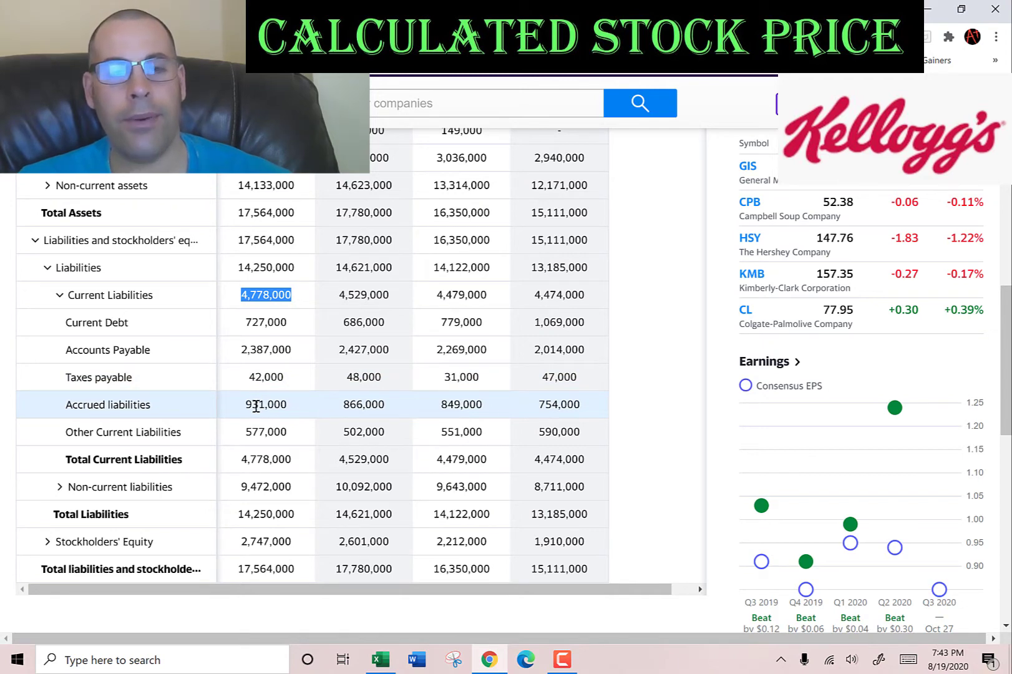
scroll(144, 332, "down", 3)
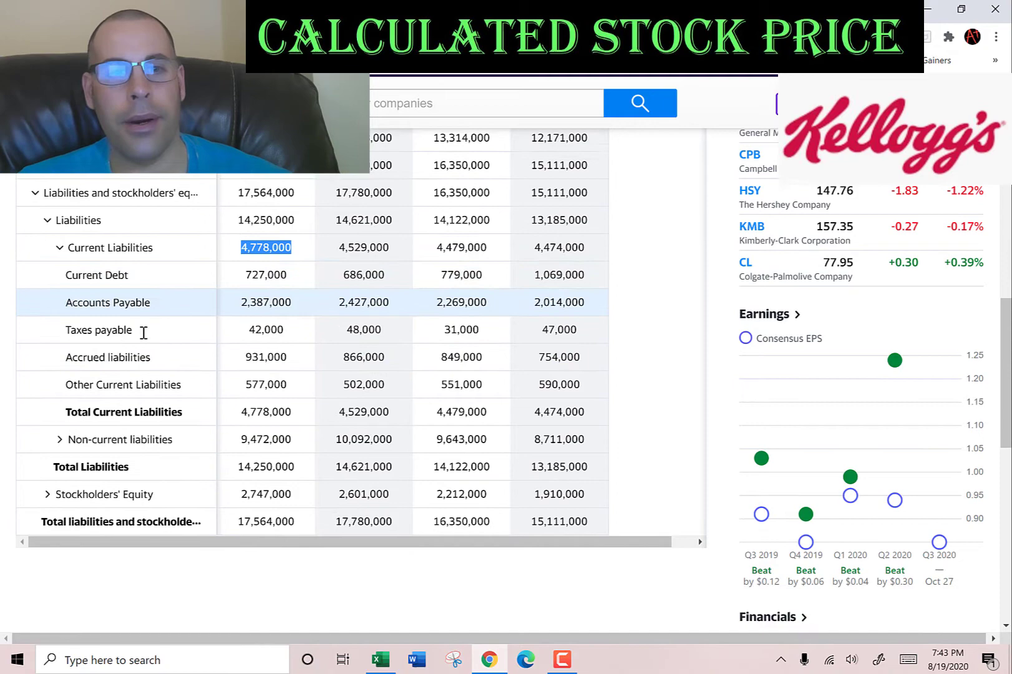
left_click(48, 320)
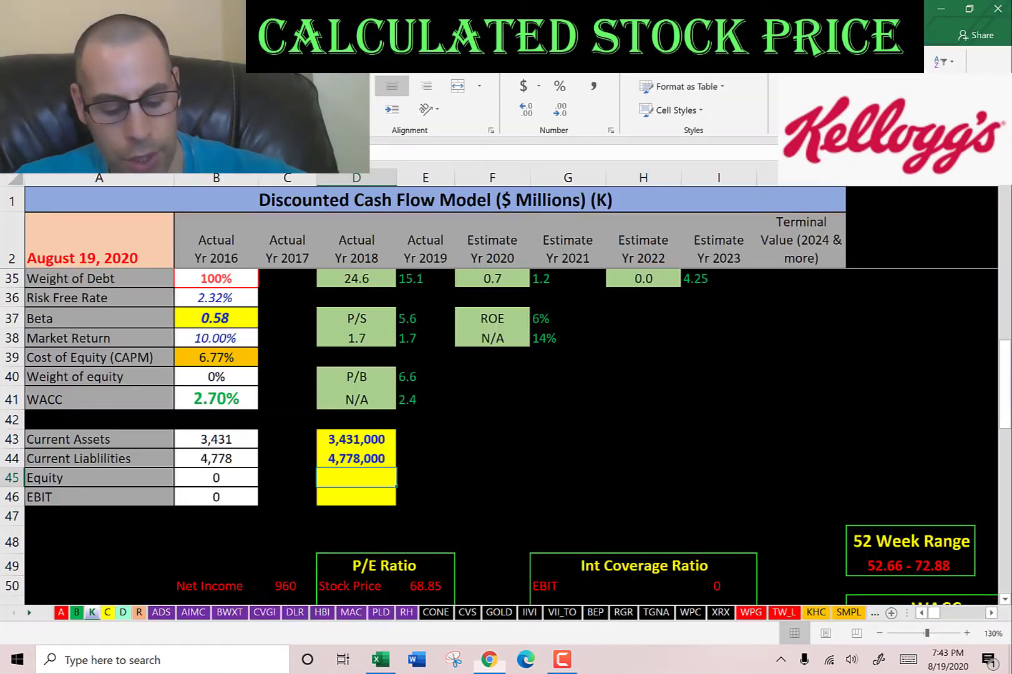
key("alt+Tab")
key("ctrl+v")
key("alt+Tab")
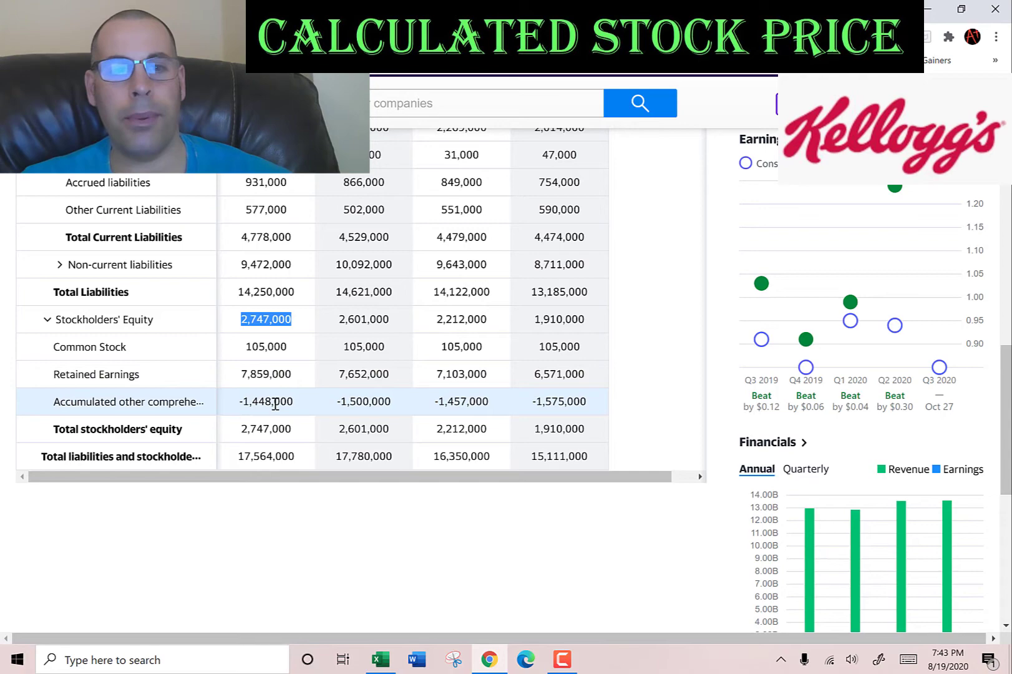
- Paste 2019 operating income of 1,401 into D46 as EBIT
scroll(106, 371, "up", 10)
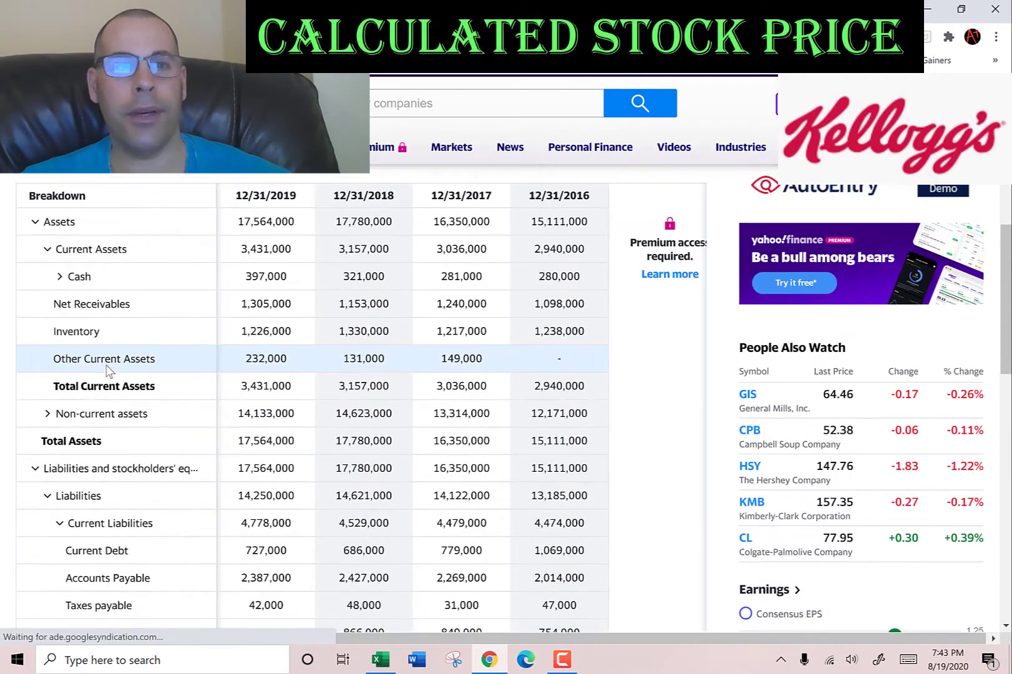
left_click(78, 392)
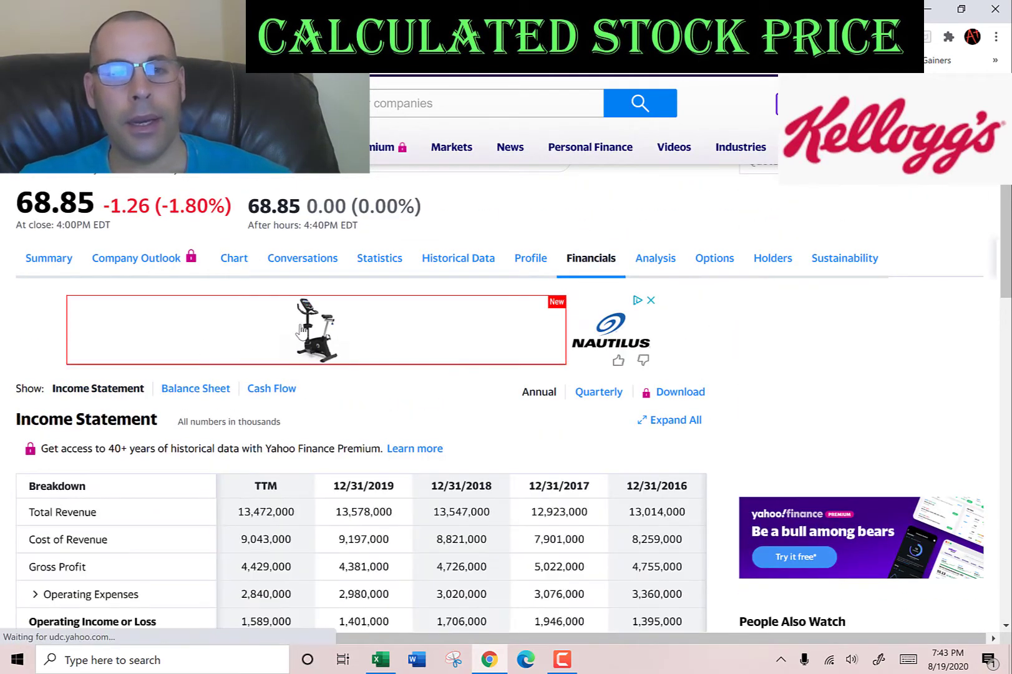
scroll(298, 325, "down", 2)
scroll(297, 326, "down", 1)
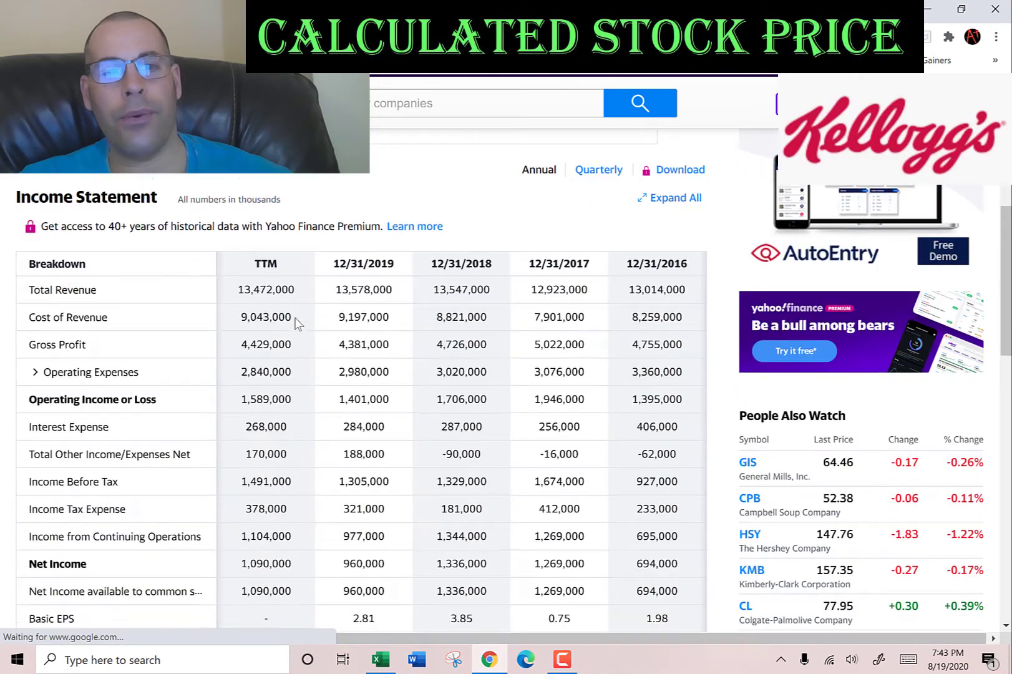
double_click(372, 397)
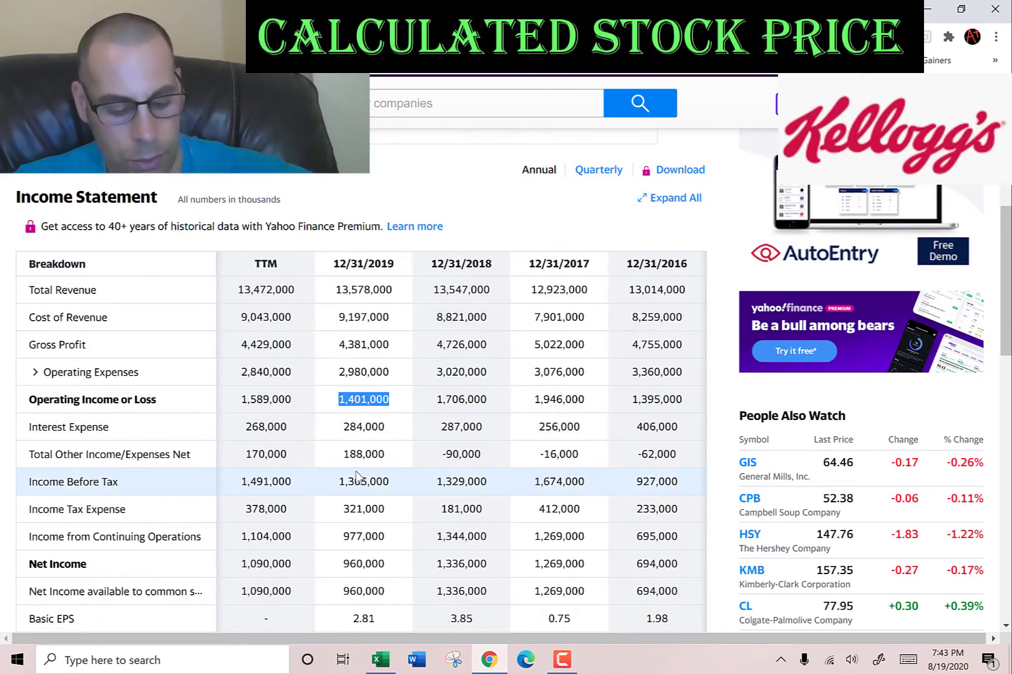
key("alt+Tab")
key("ctrl+v")
key("Return")
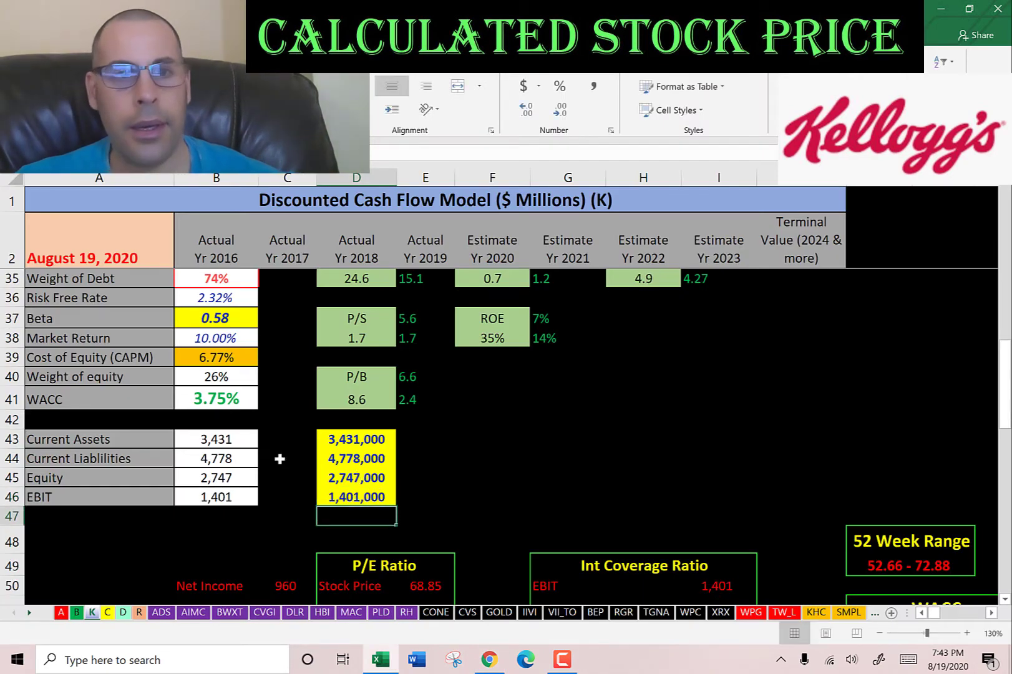
scroll(180, 374, "down", 1)
scroll(190, 349, "up", 2)
- Review the WACC inputs: cost of debt, cost of equity, weight of equity, and the WACC formula
left_click(200, 320)
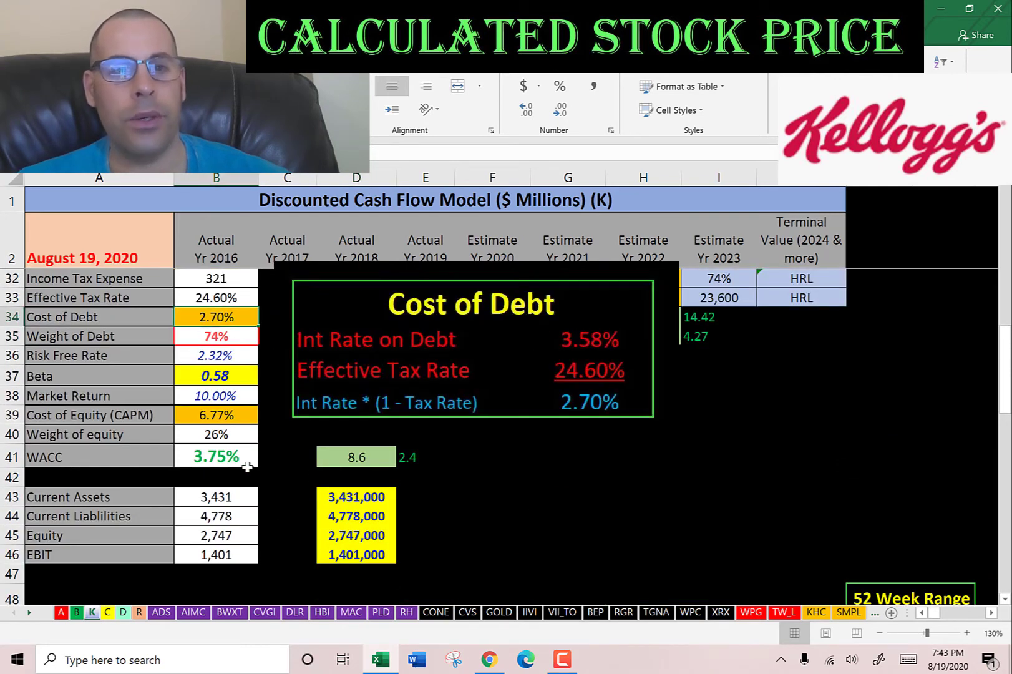
left_click(226, 438)
key("Up")
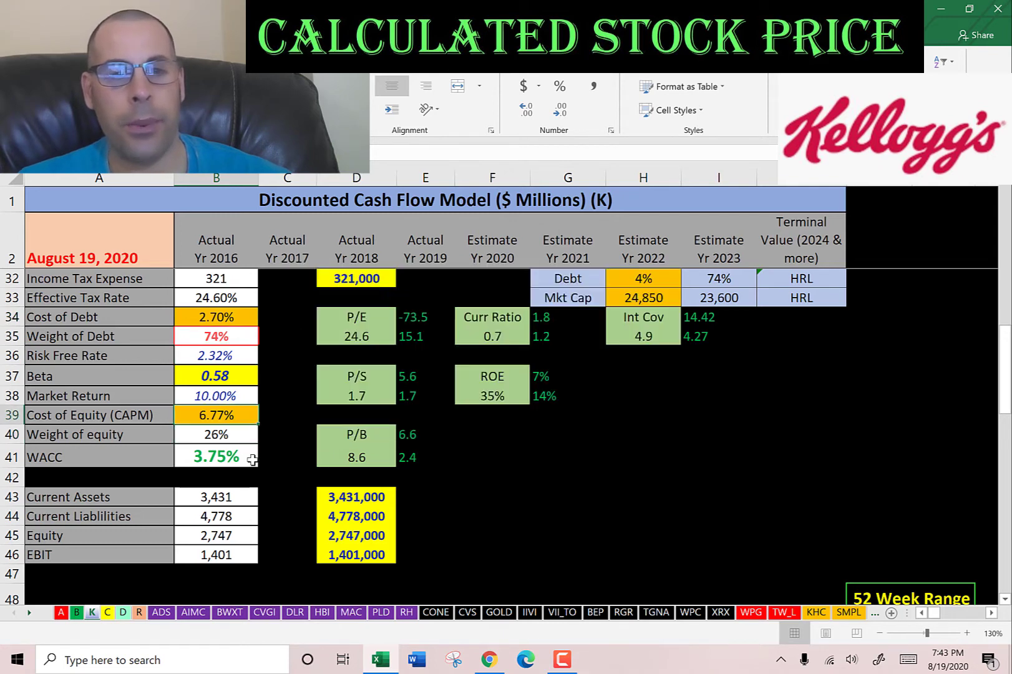
left_click(248, 451)
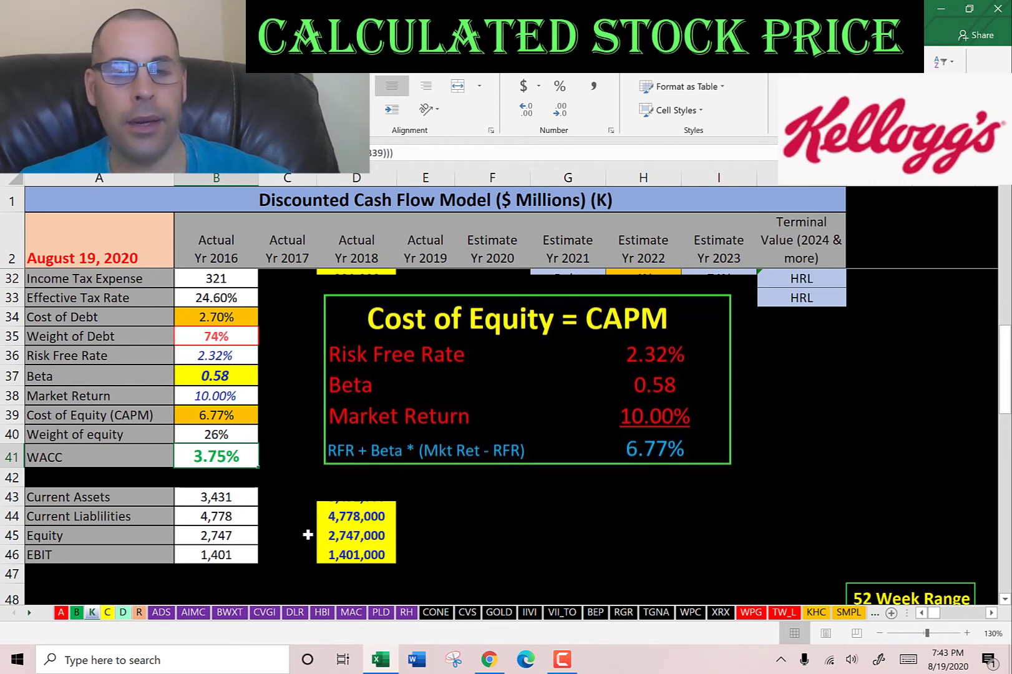
left_click(227, 317)
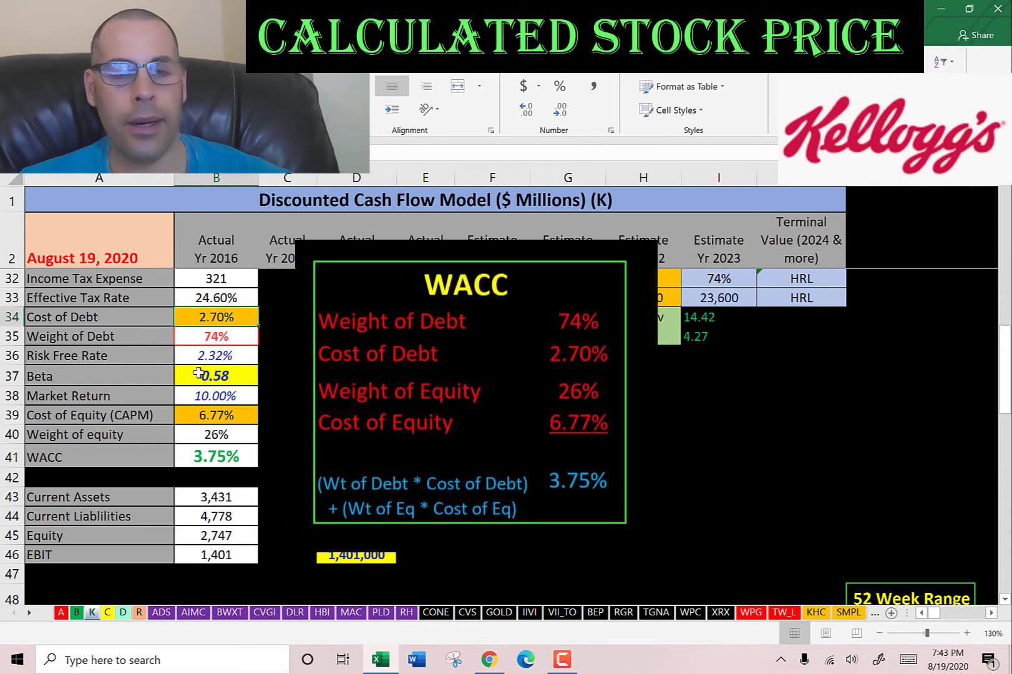
left_click(214, 416)
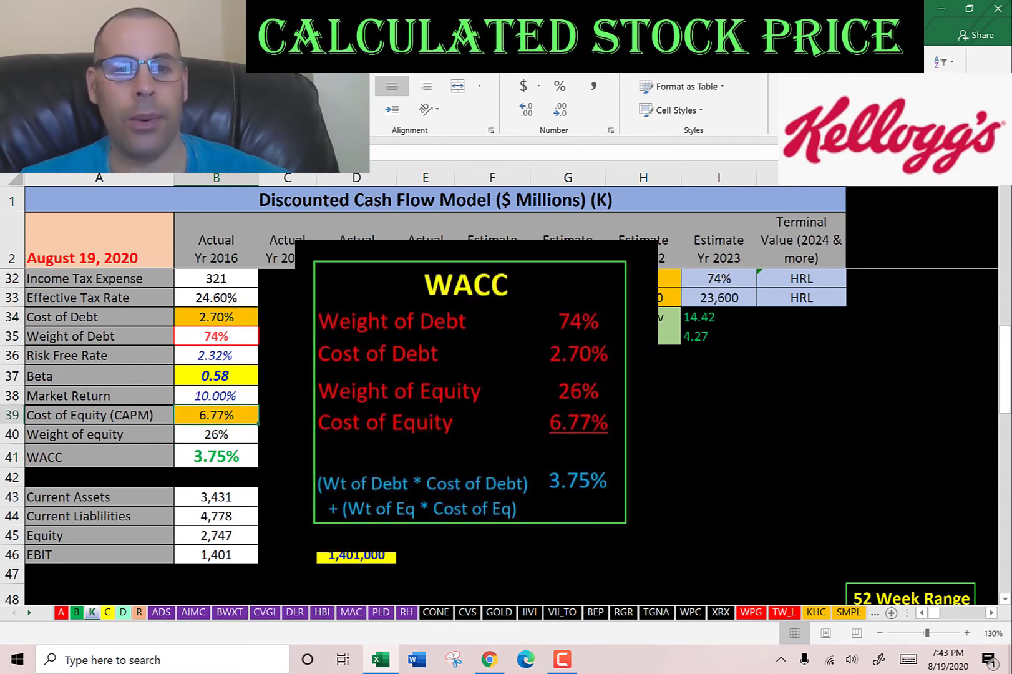
- Step through the estimated free cash flows and their present values behind the 70.33 price
scroll(499, 399, "up", 10)
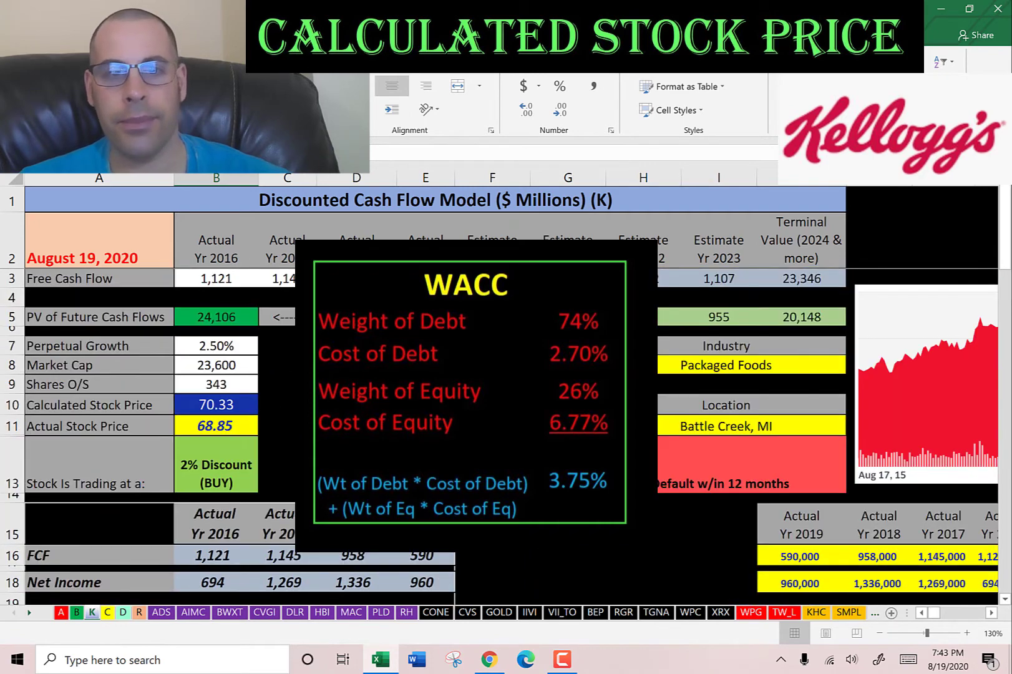
key("Right")
key("Right")
key("Right")
key("Right")
key("Right")
key("Right")
key("Right")
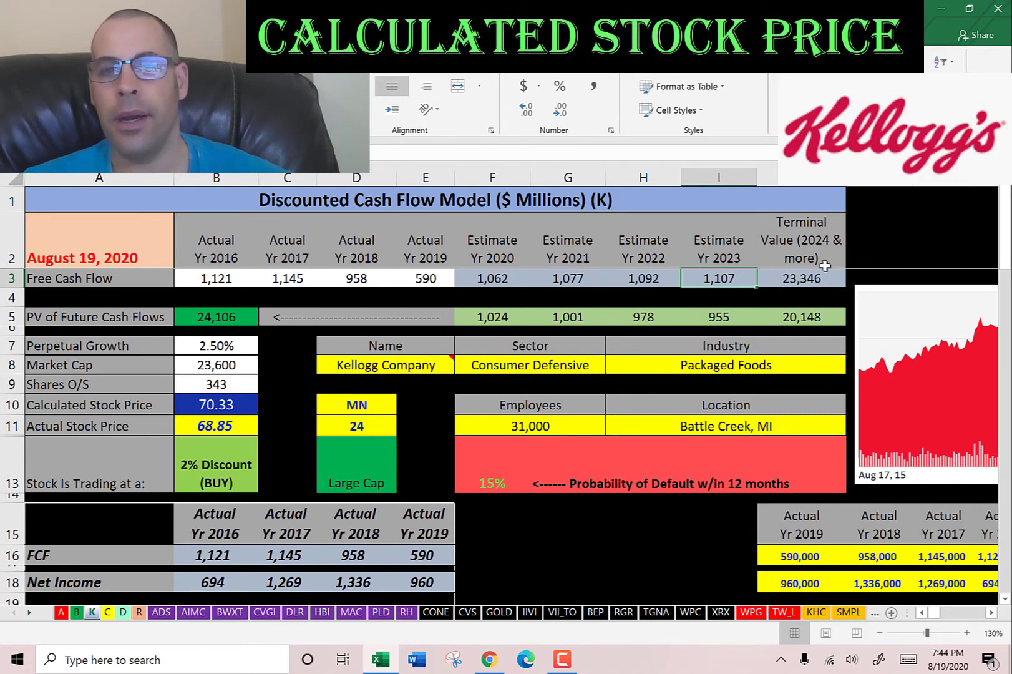
left_click(798, 321)
left_click(721, 316)
left_click(642, 317)
left_click(567, 317)
left_click(462, 319)
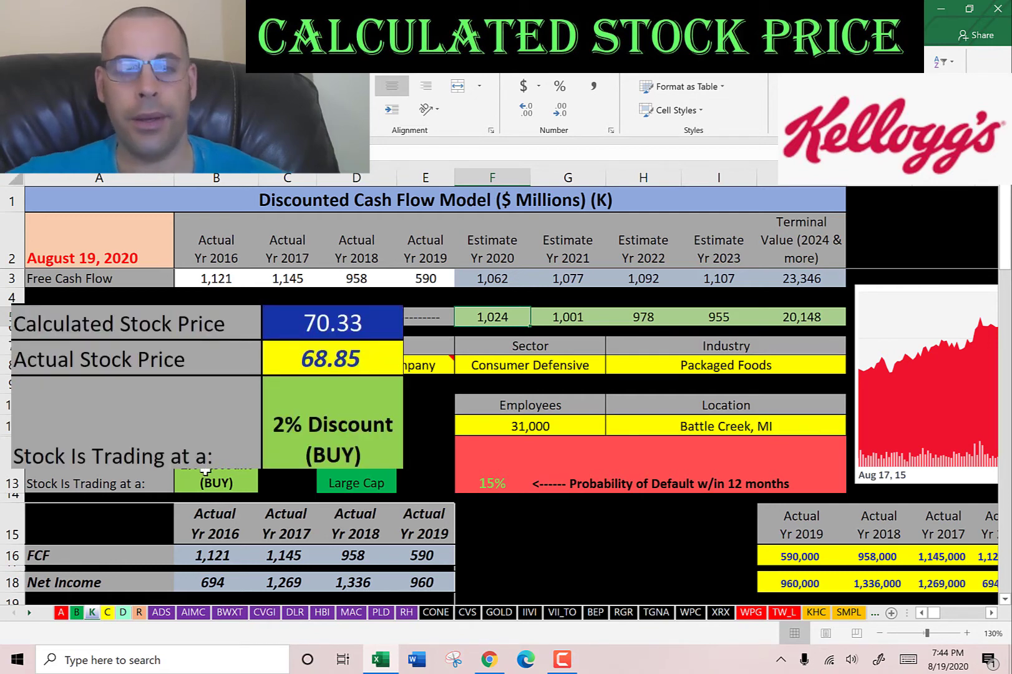
key("alt+Tab")
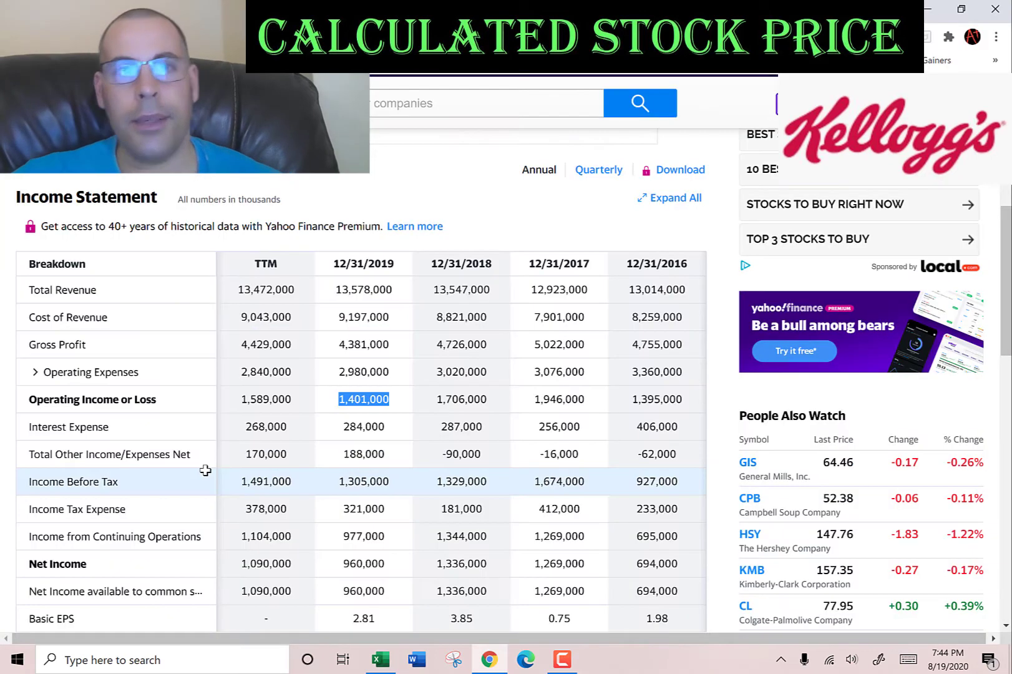
key("ctrl+Tab")
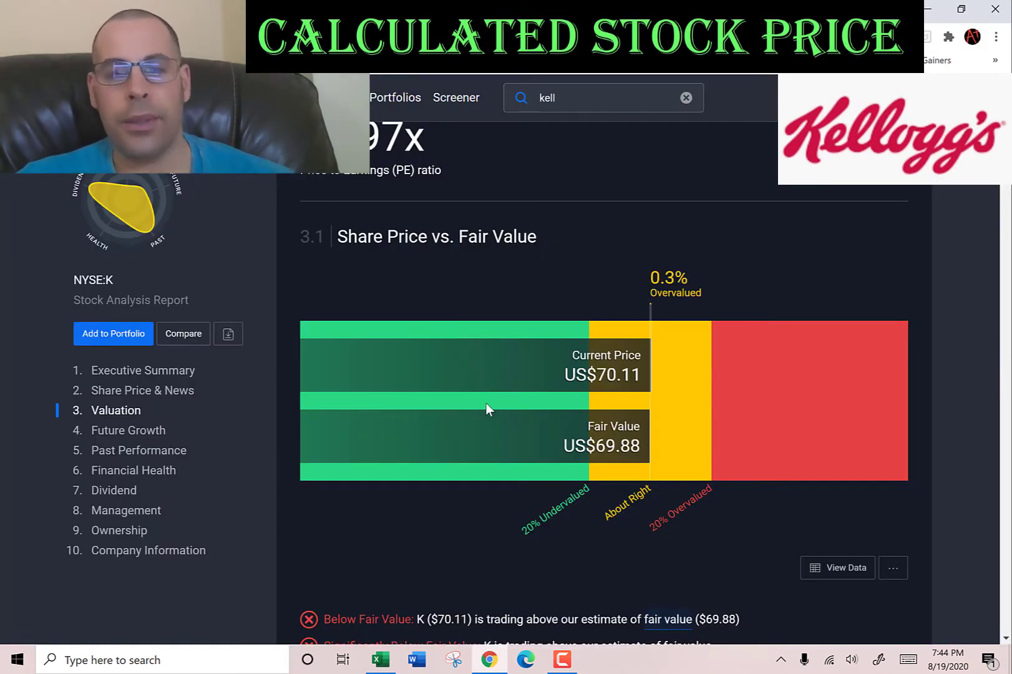
key("alt+Tab")
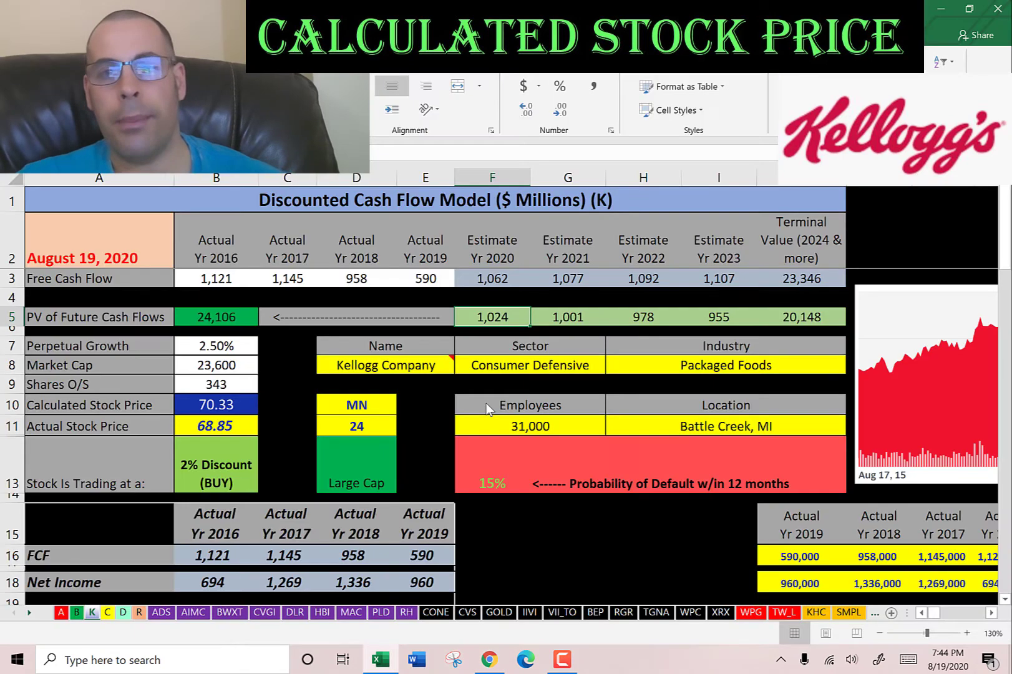
left_click(910, 405)
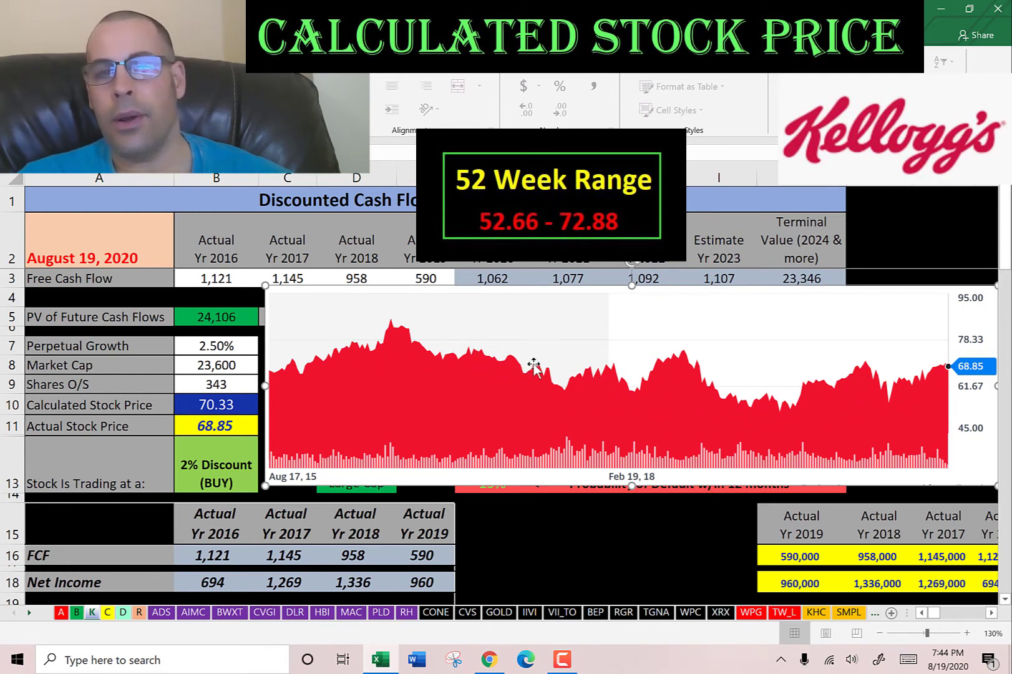
- Delete the Kellogg stock price chart, revealing the Hormel-versus-Kellogg ratio comparison below
key("Delete")
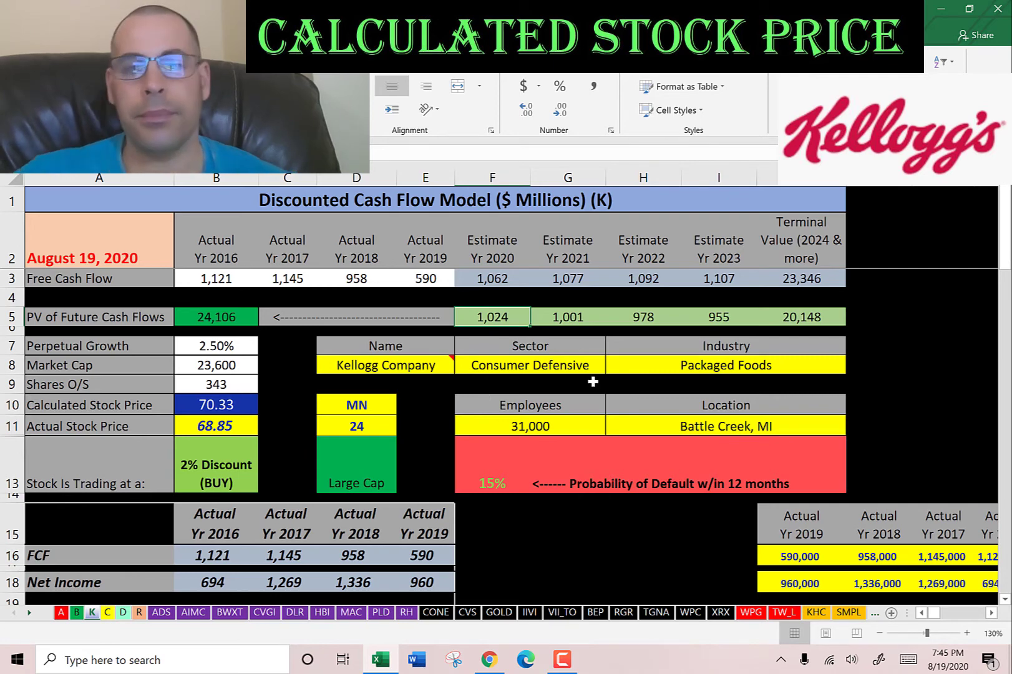
scroll(538, 342, "down", 9)
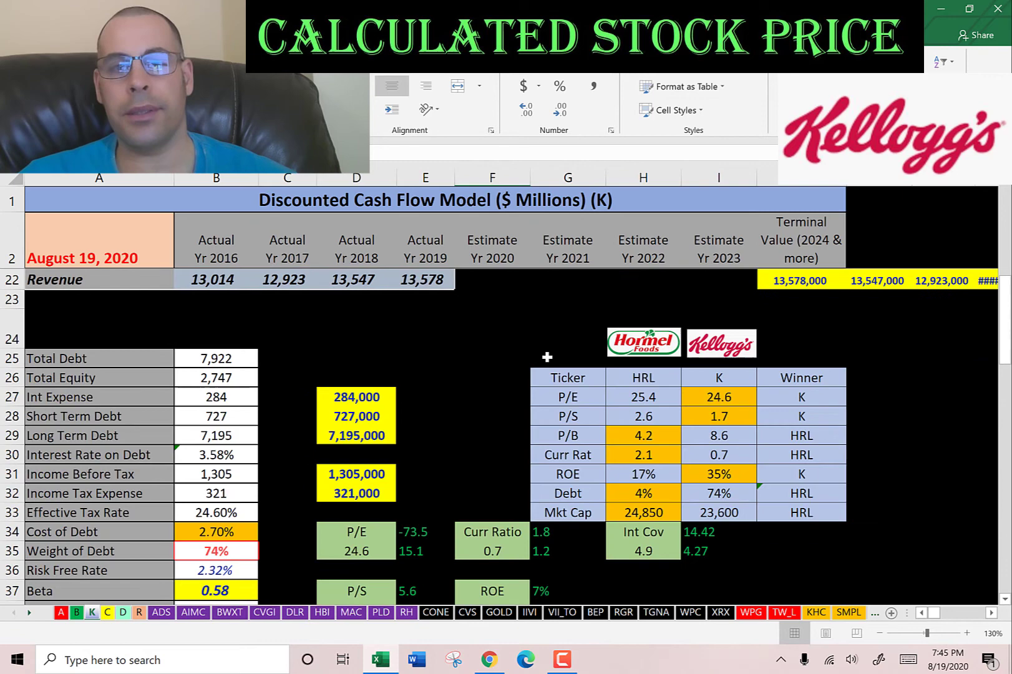
left_click(354, 360)
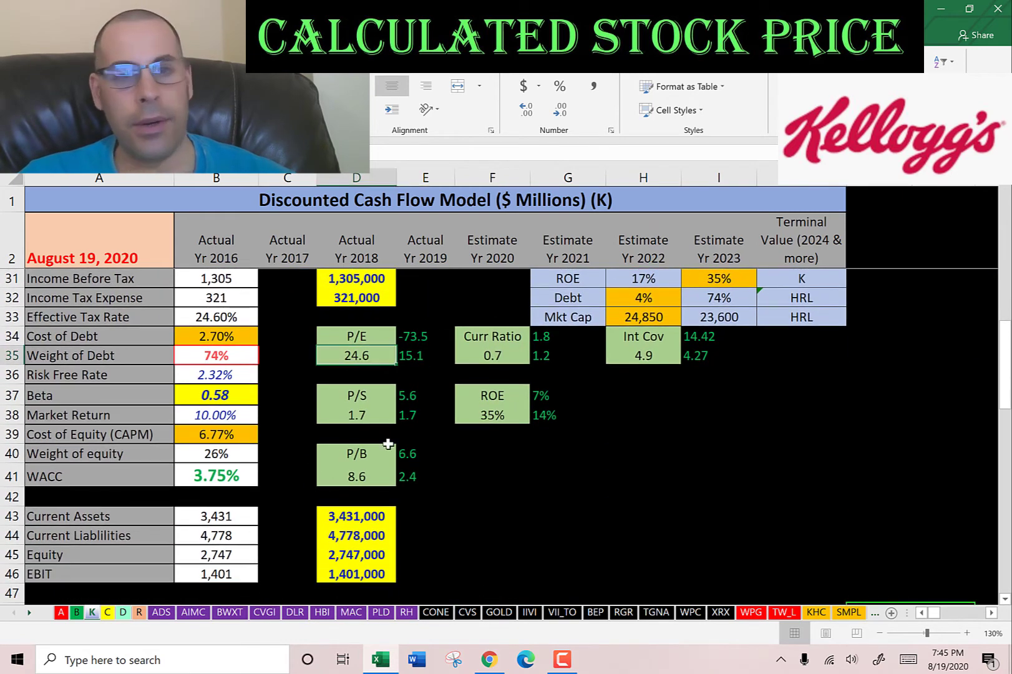
left_click(363, 409)
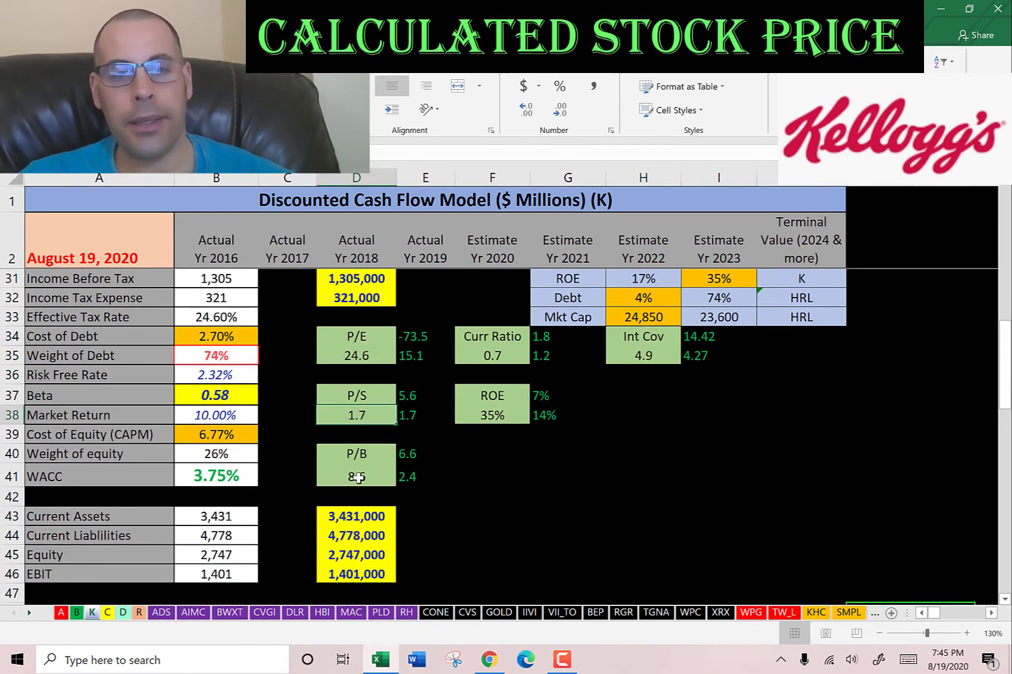
left_click(358, 476)
scroll(357, 406, "down", 5)
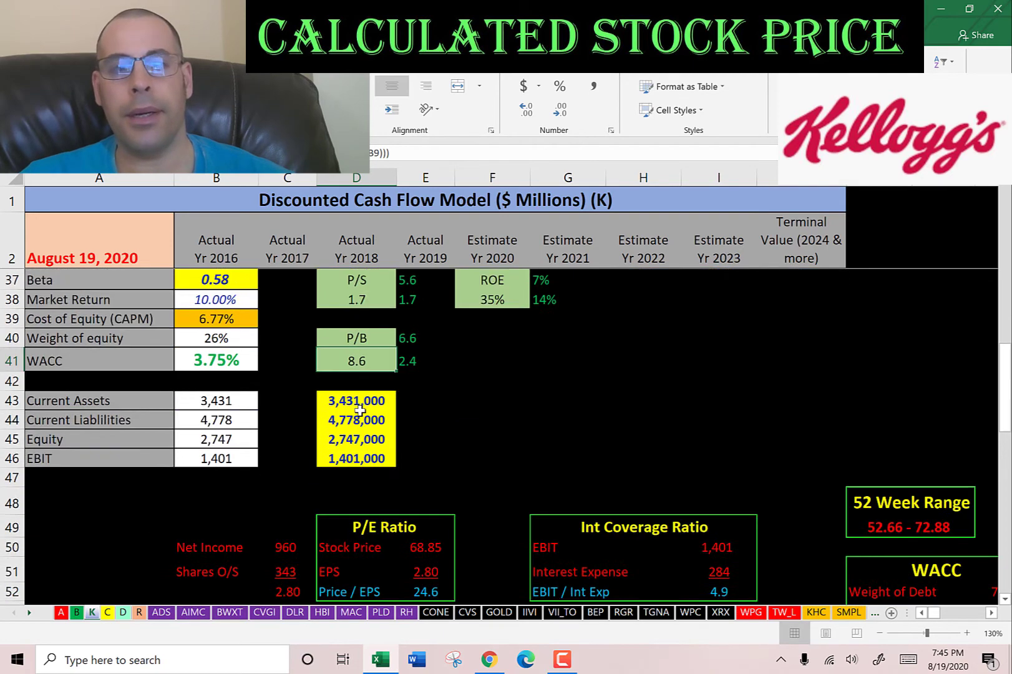
left_click(426, 364)
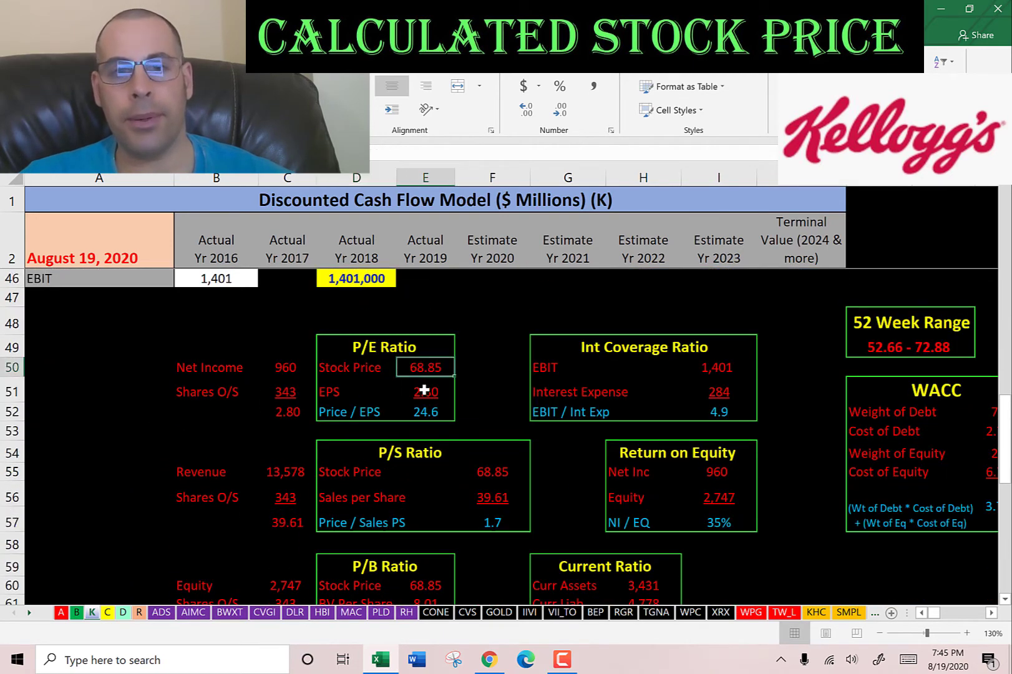
left_click(424, 390)
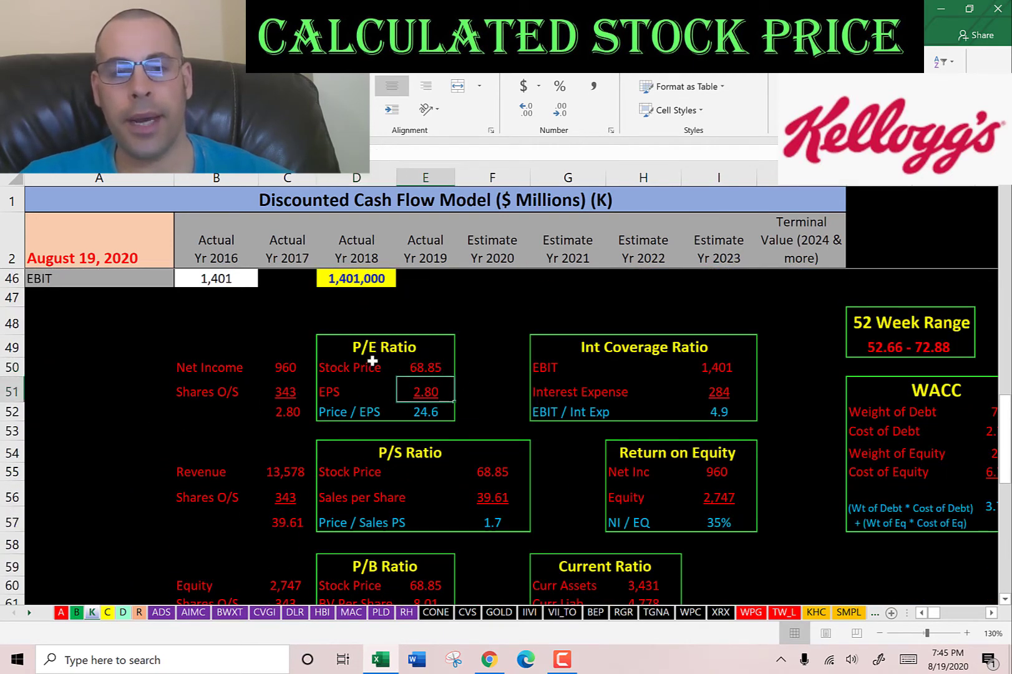
left_click(282, 391)
left_click(287, 425)
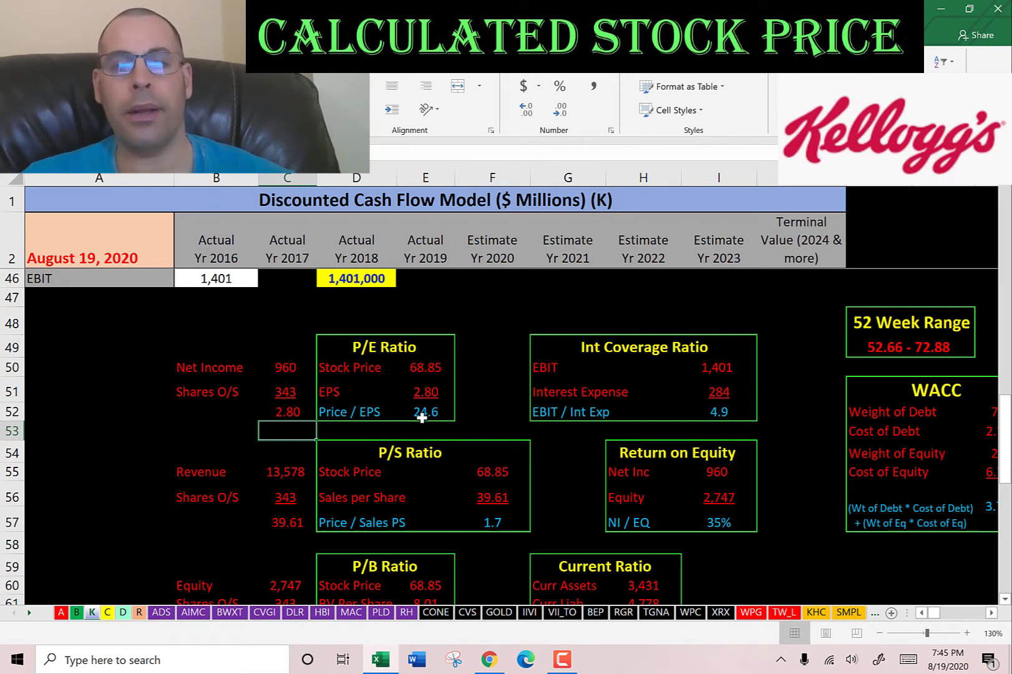
scroll(454, 350, "down", 2)
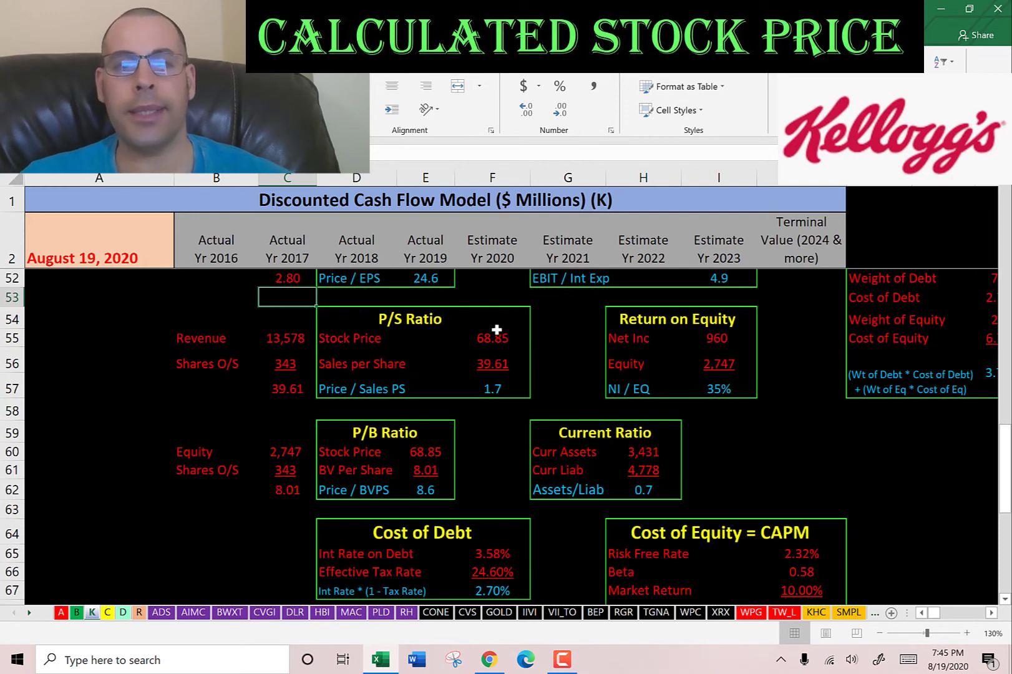
left_click(495, 334)
left_click(499, 366)
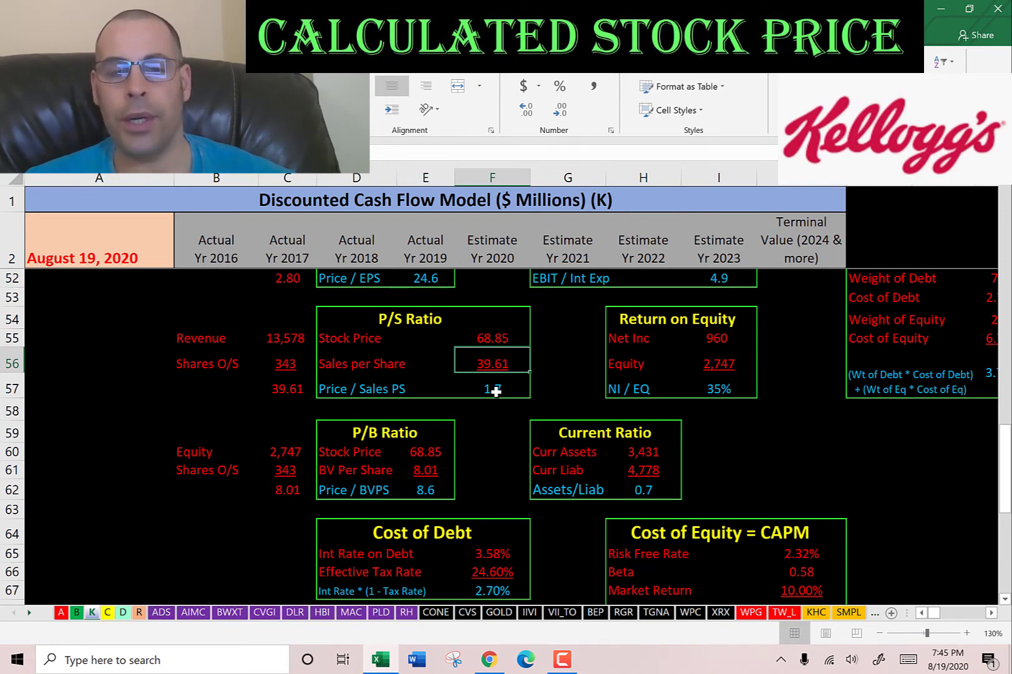
scroll(414, 414, "down", 2)
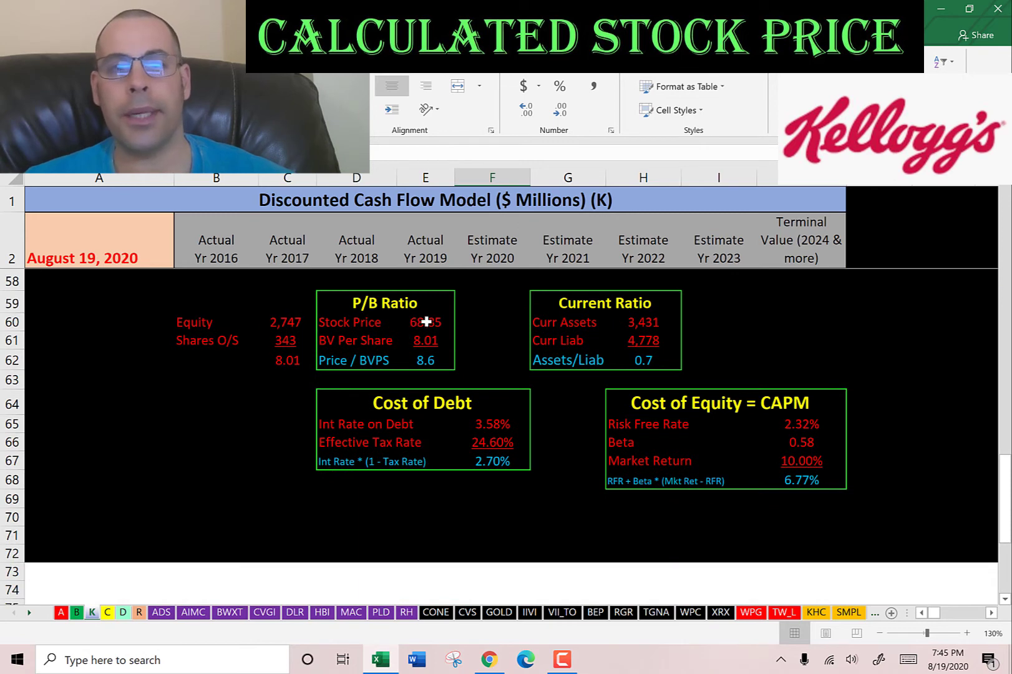
left_click(426, 322)
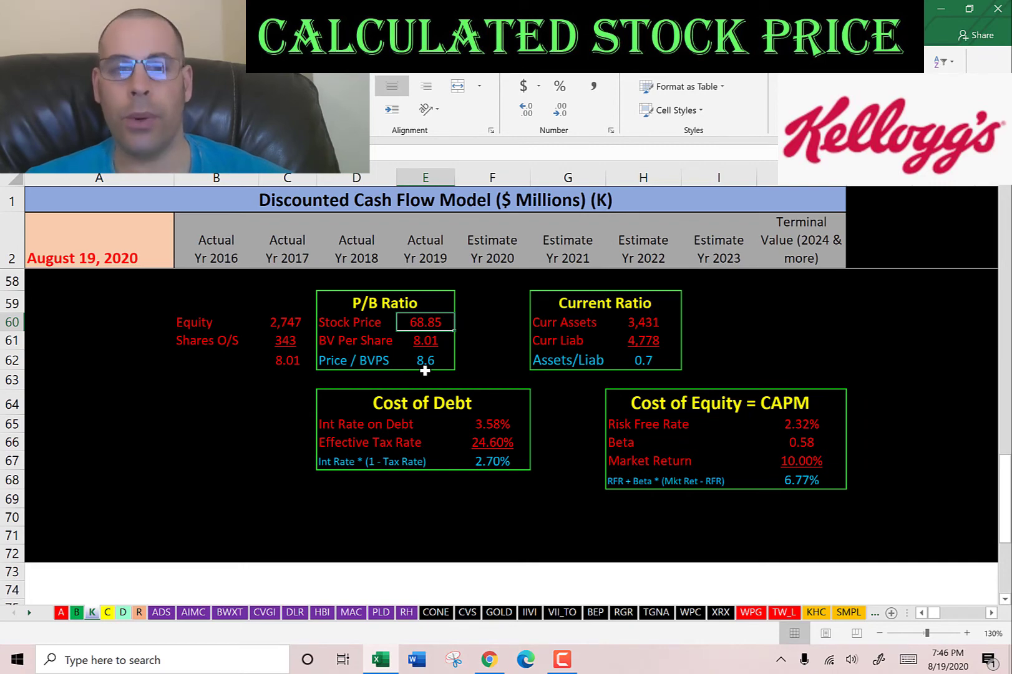
scroll(522, 397, "up", 9)
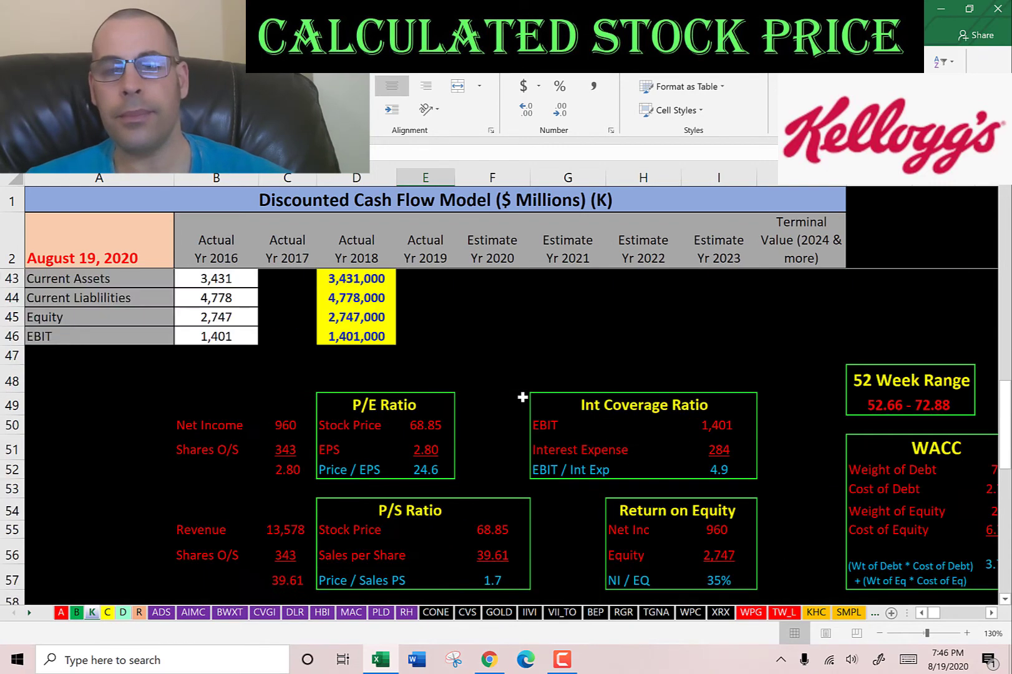
left_click(501, 354)
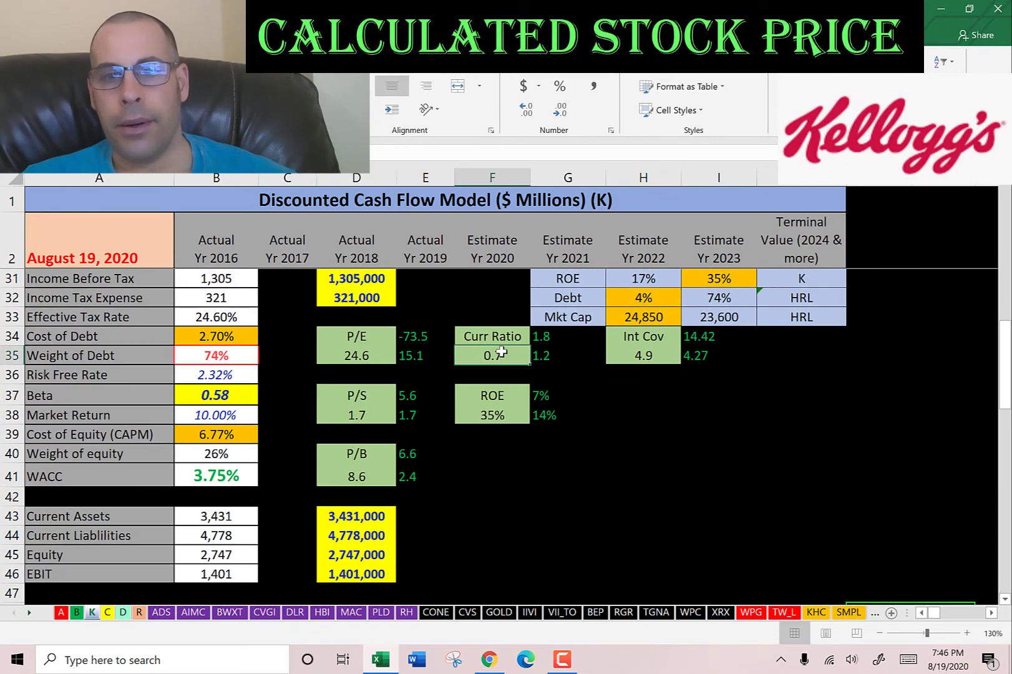
left_click(646, 353)
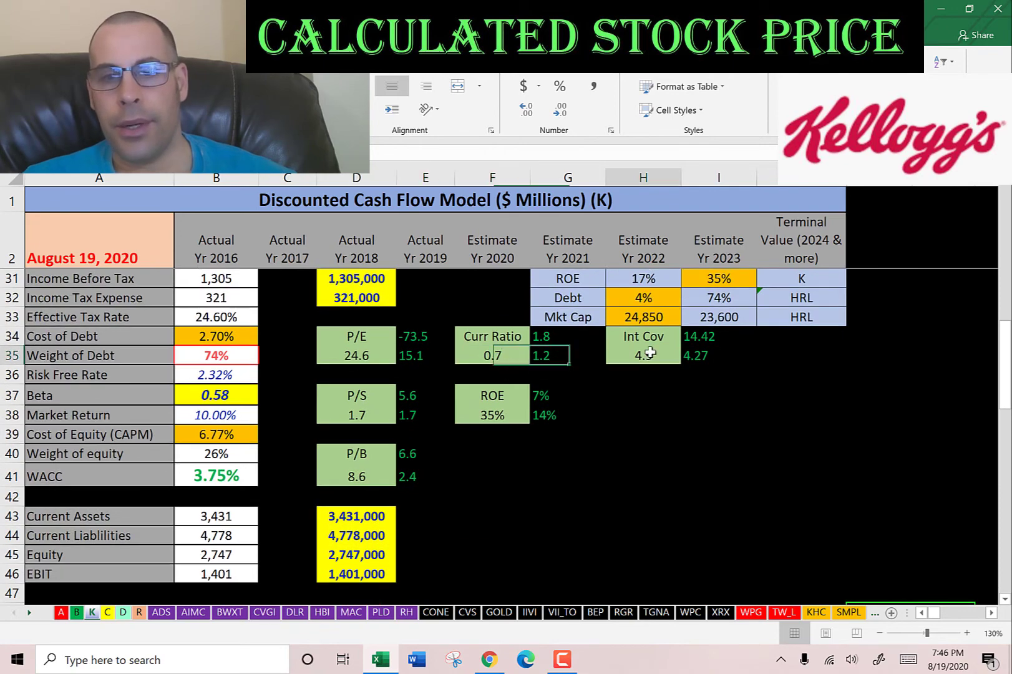
left_click(491, 413)
scroll(595, 419, "down", 8)
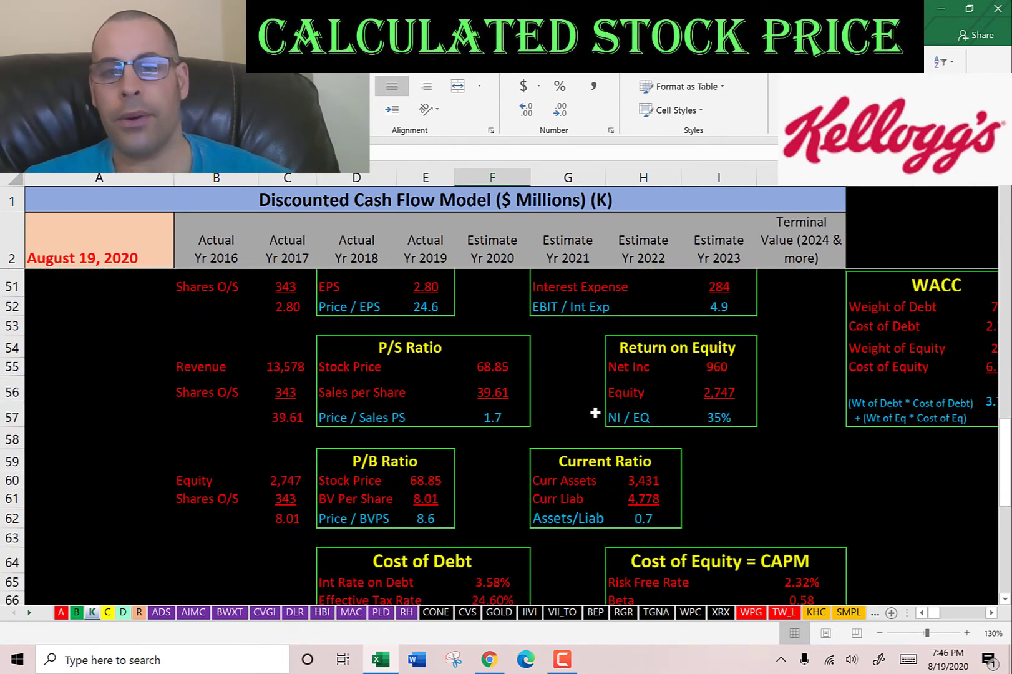
left_click(627, 392)
left_click(629, 409)
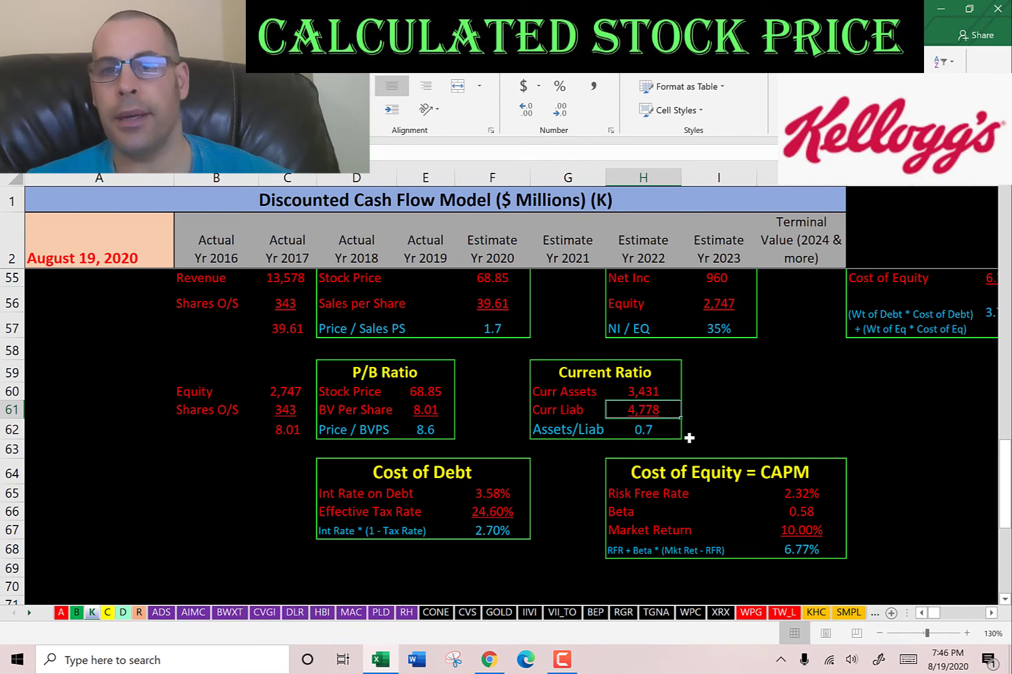
scroll(687, 437, "up", 2)
left_click(715, 407)
left_click(711, 430)
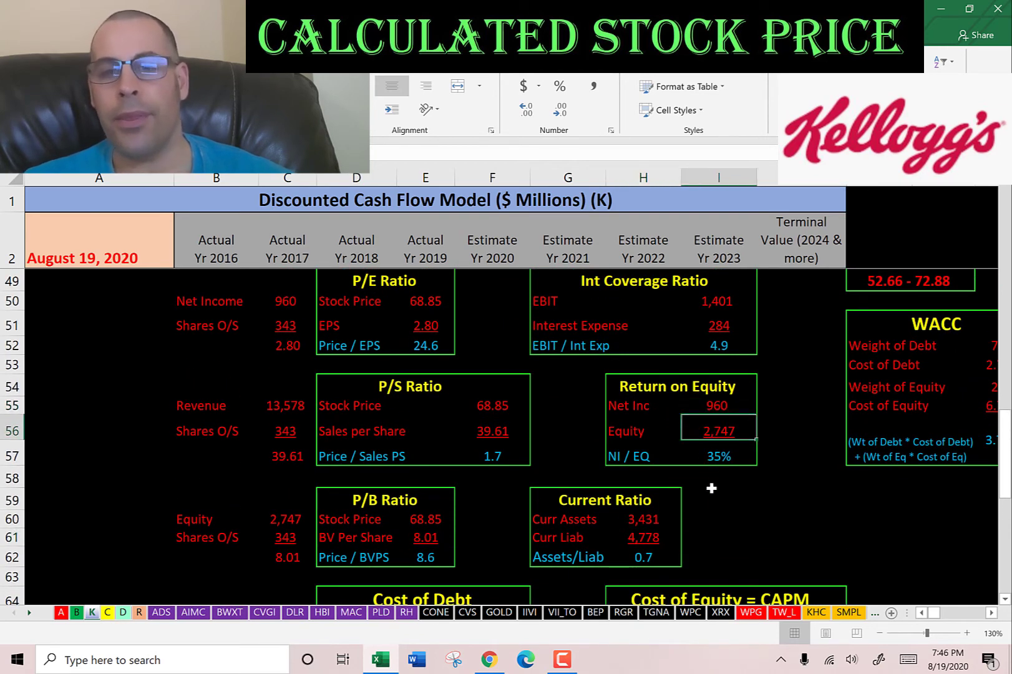
left_click(715, 453)
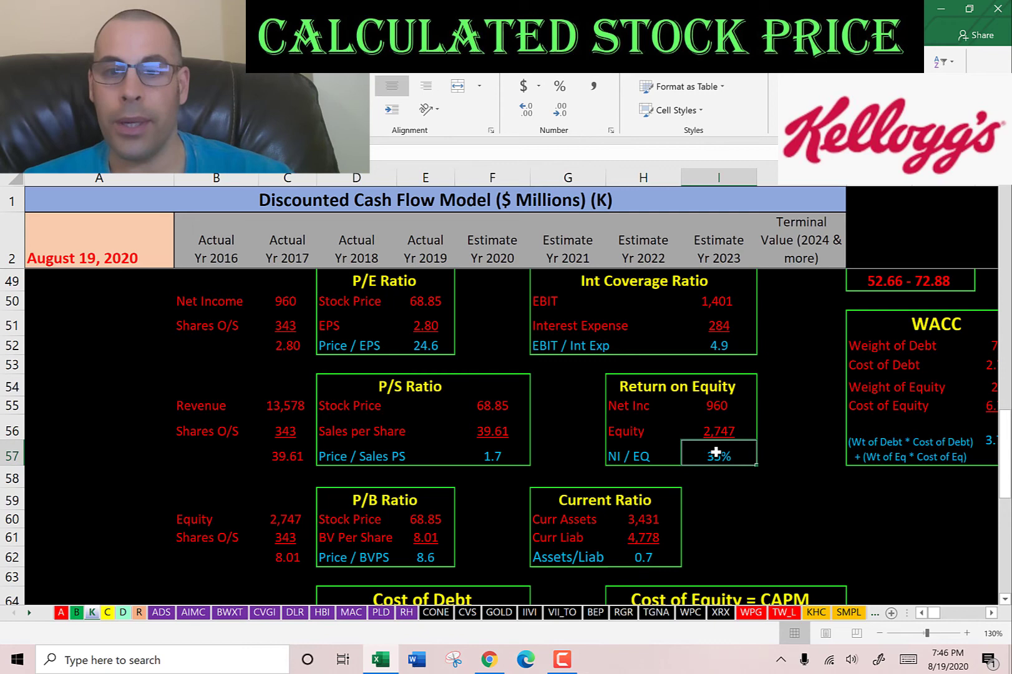
scroll(773, 458, "up", 1)
scroll(773, 457, "up", 2)
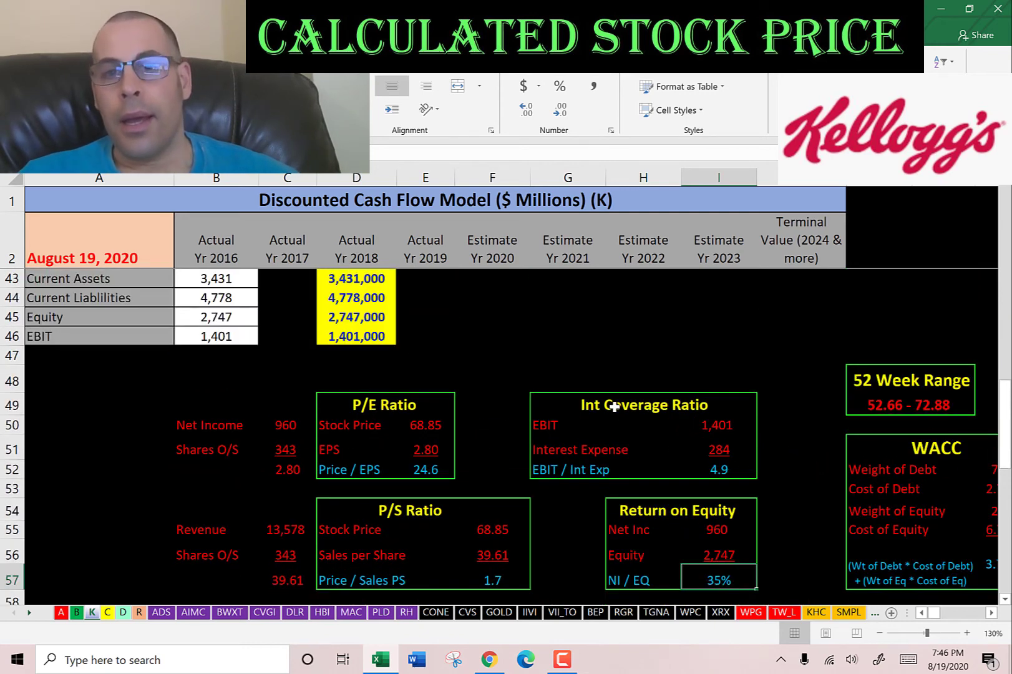
left_click(615, 405)
left_click(712, 430)
left_click(708, 446)
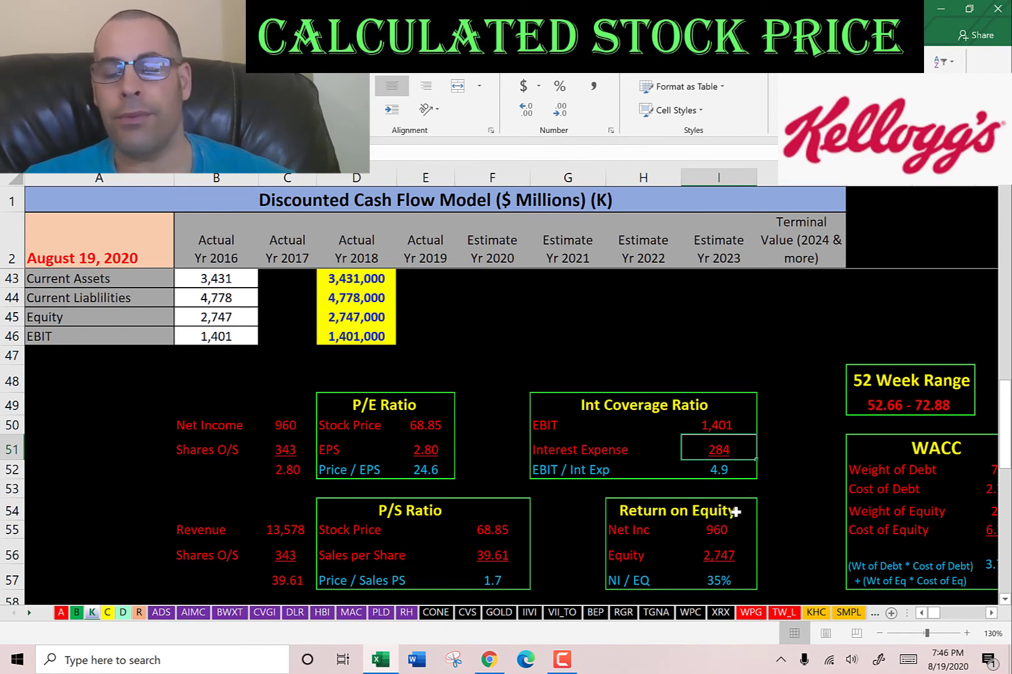
scroll(700, 484, "up", 7)
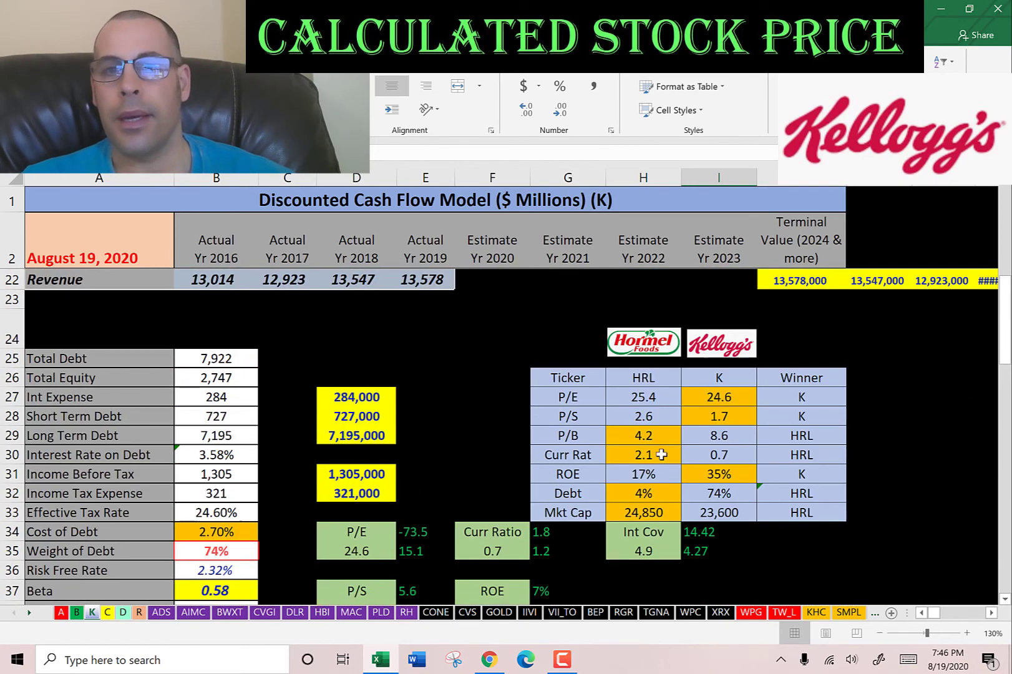
left_click(645, 362)
key("Right")
key("Right")
key("Right")
key("Right")
key("Right")
key("Right")
key("Right")
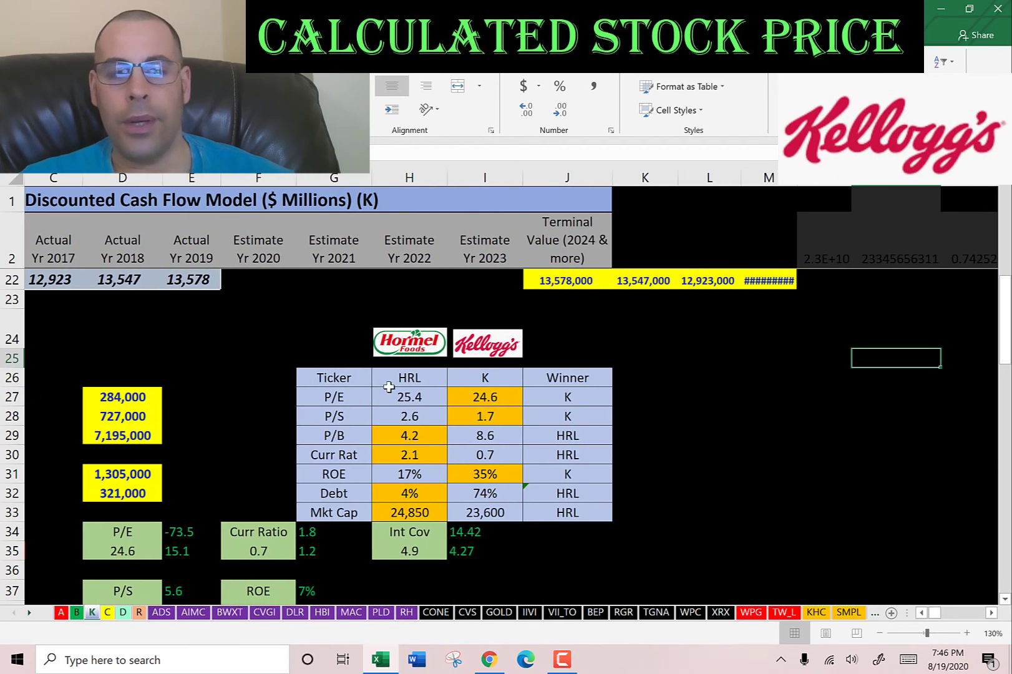
left_click(407, 381)
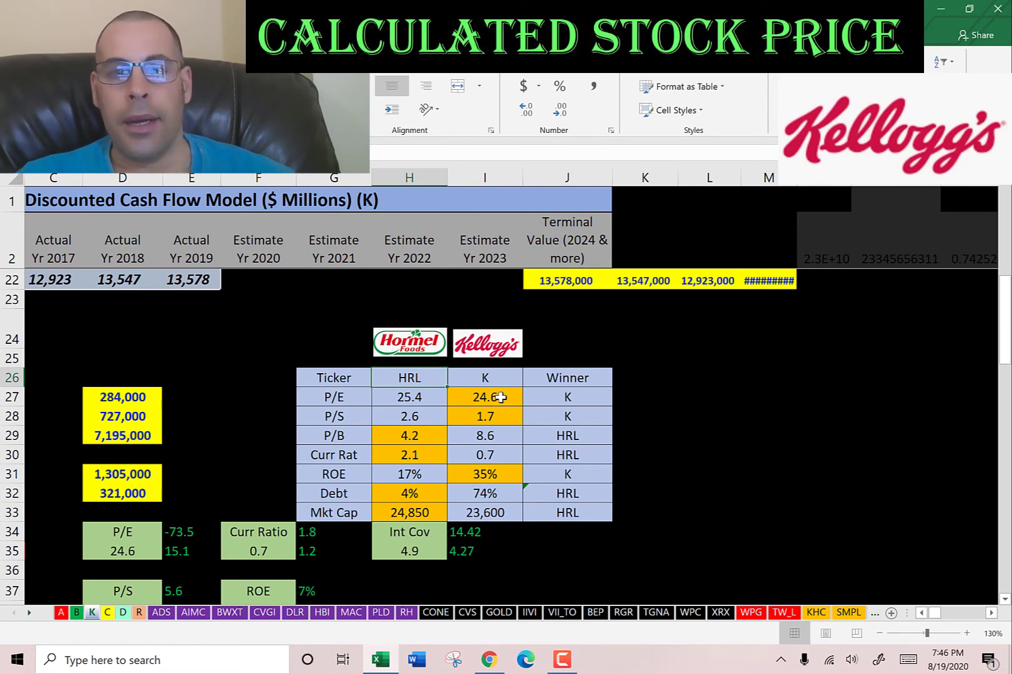
left_click(501, 396)
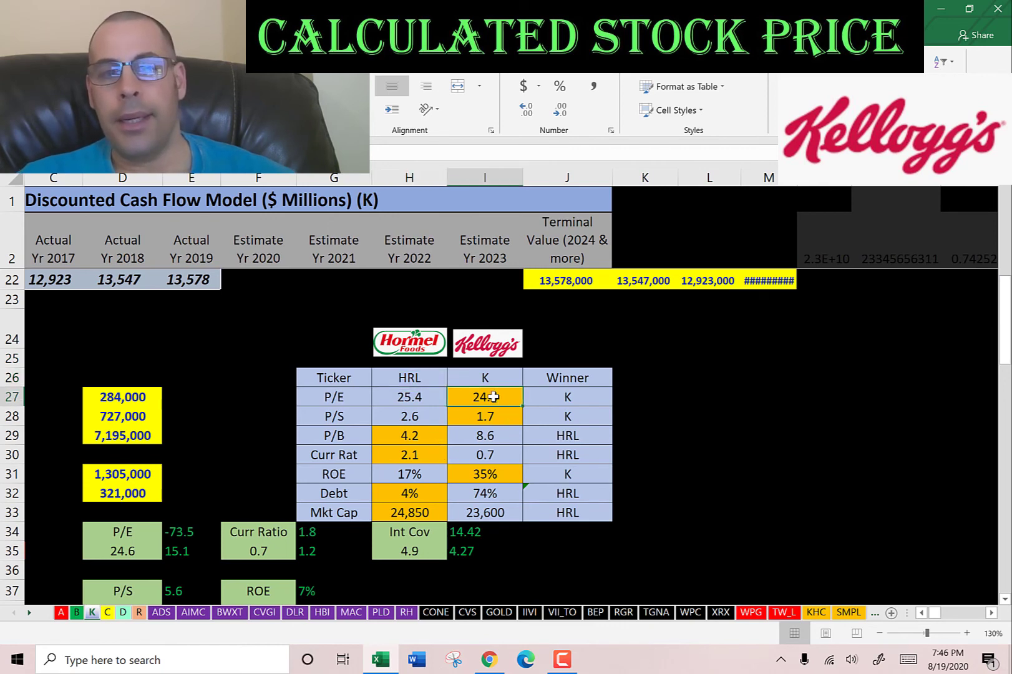
left_click(492, 415)
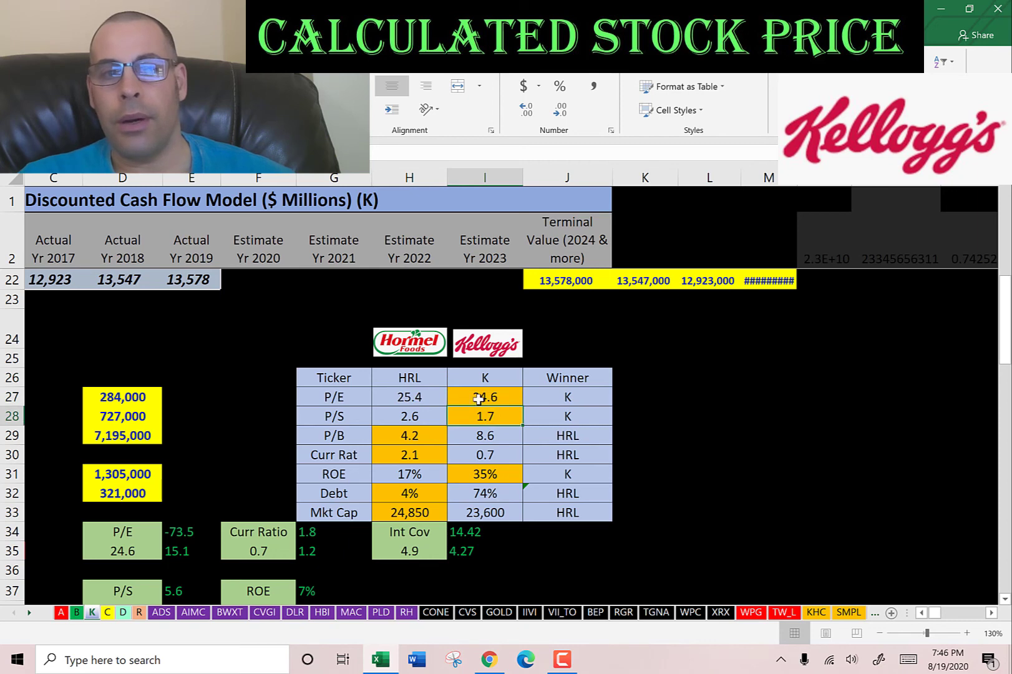
left_click(419, 478)
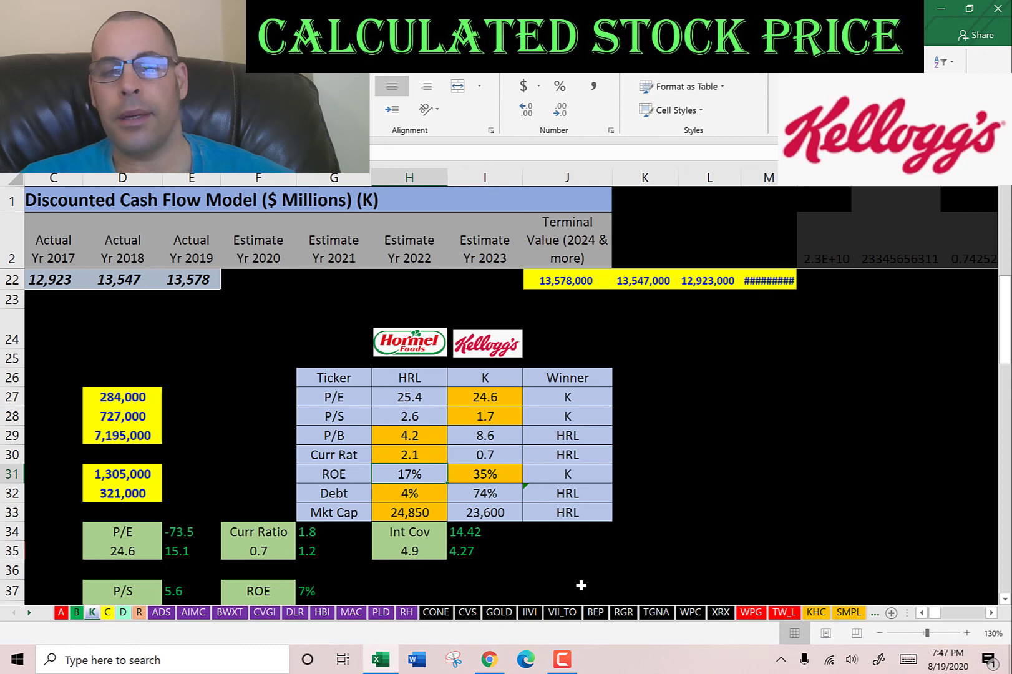